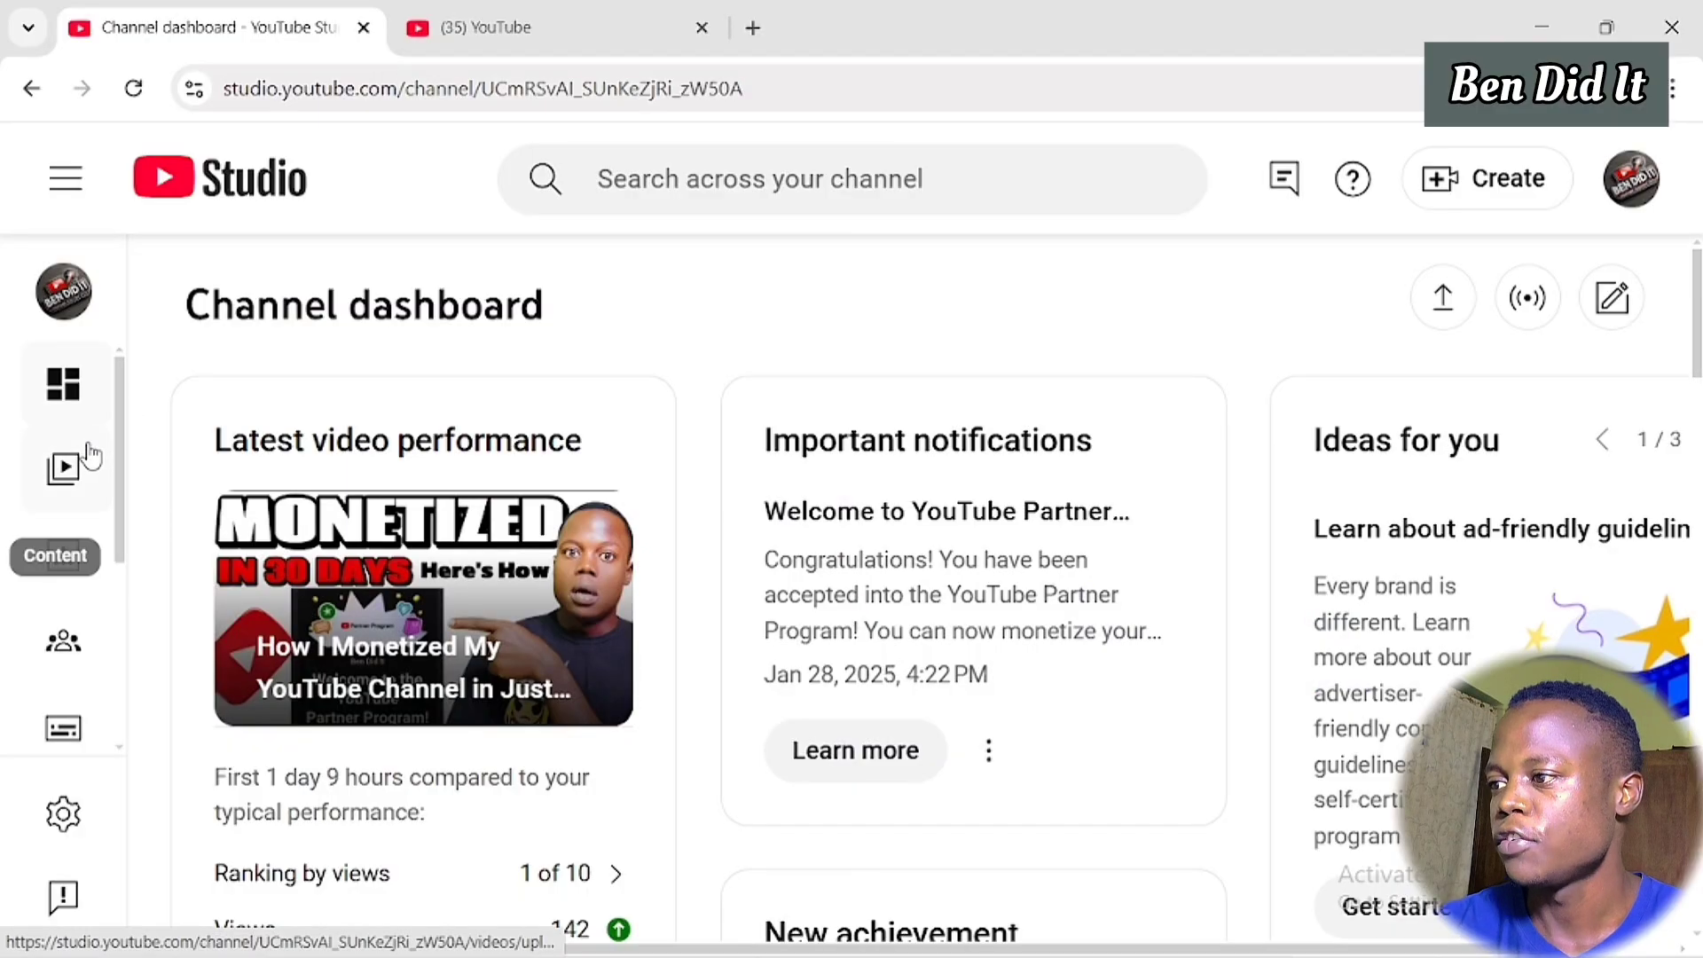
Step: Bring up the Keywords field under Settings > Channel > Basic info, then switch to the YouTube home tab
{"action": "left_click", "coordinate": [61, 812]}
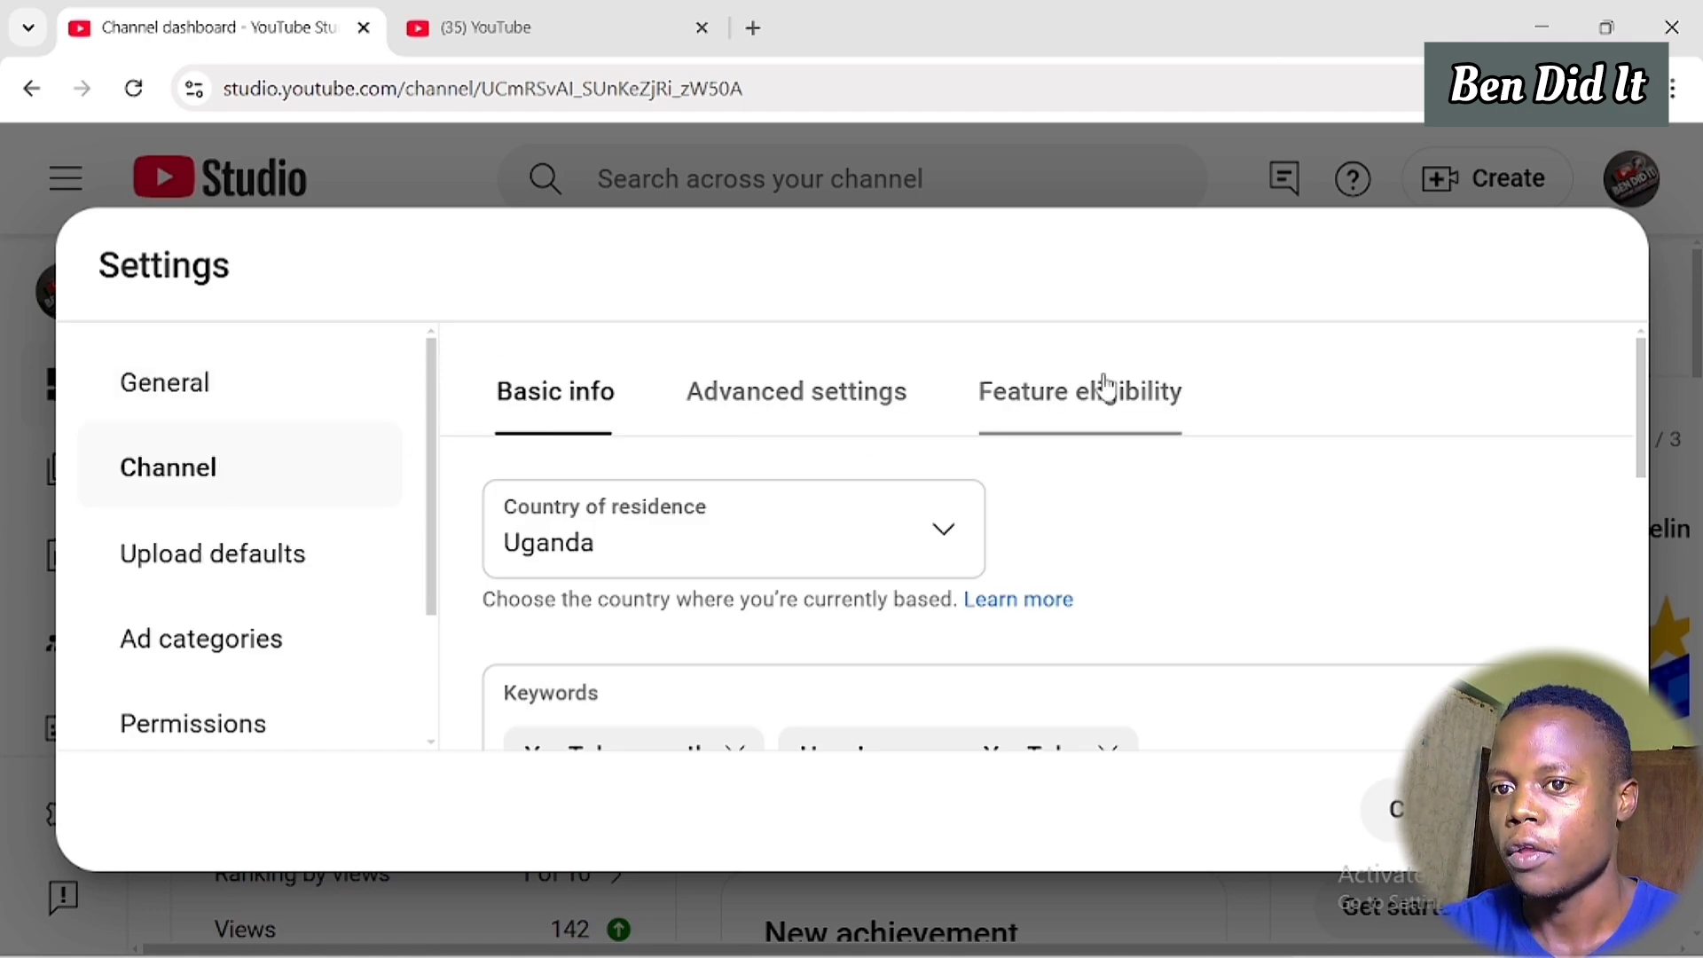
{"action": "left_click_drag", "start_coordinate": [1646, 412], "coordinate": [1648, 457]}
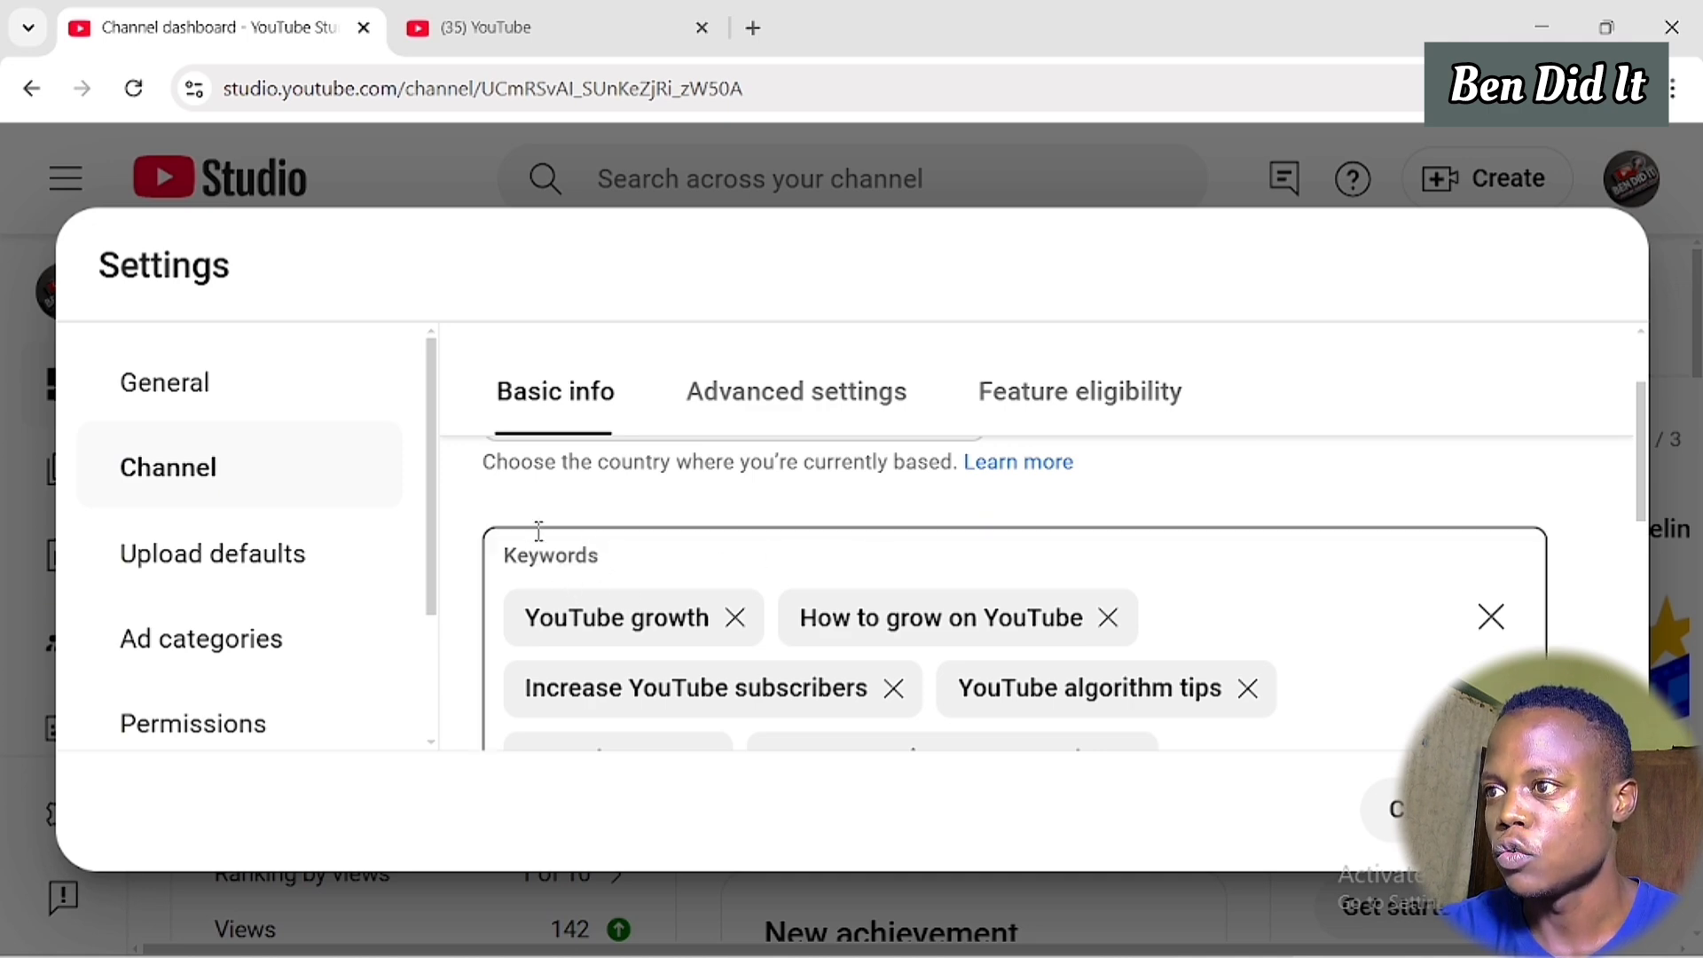
{"action": "left_click", "coordinate": [487, 29]}
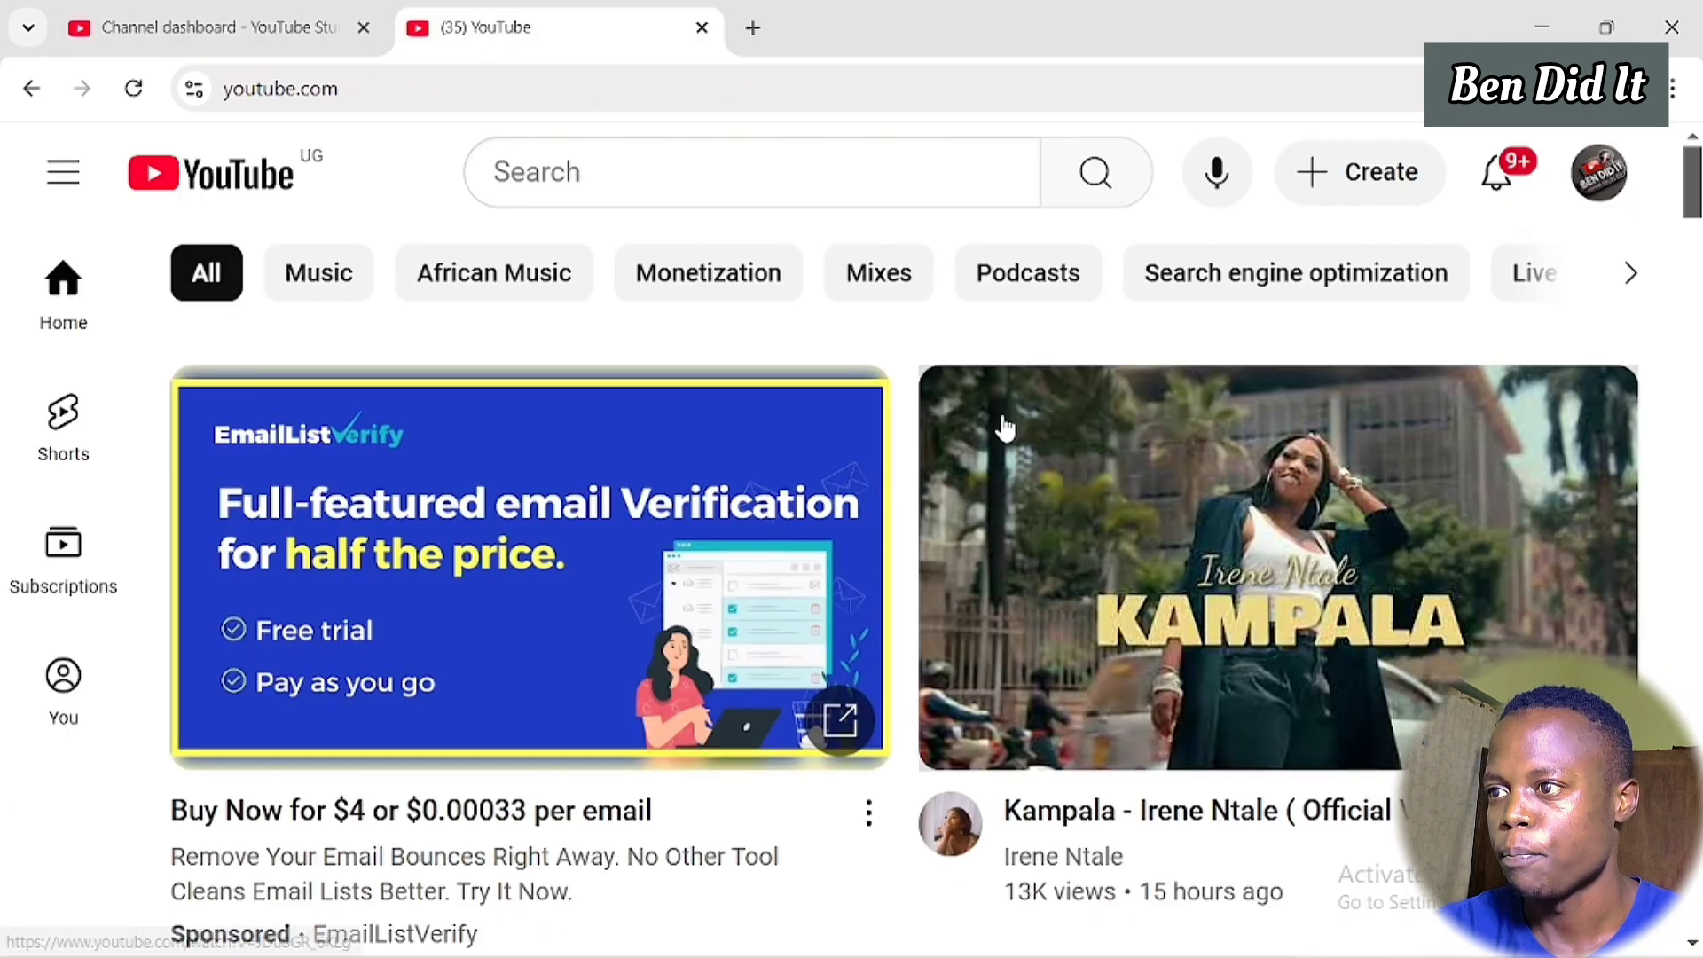
Step: Search YouTube for 'cooking' and filter the results to Videos
{"action": "left_click", "coordinate": [711, 188]}
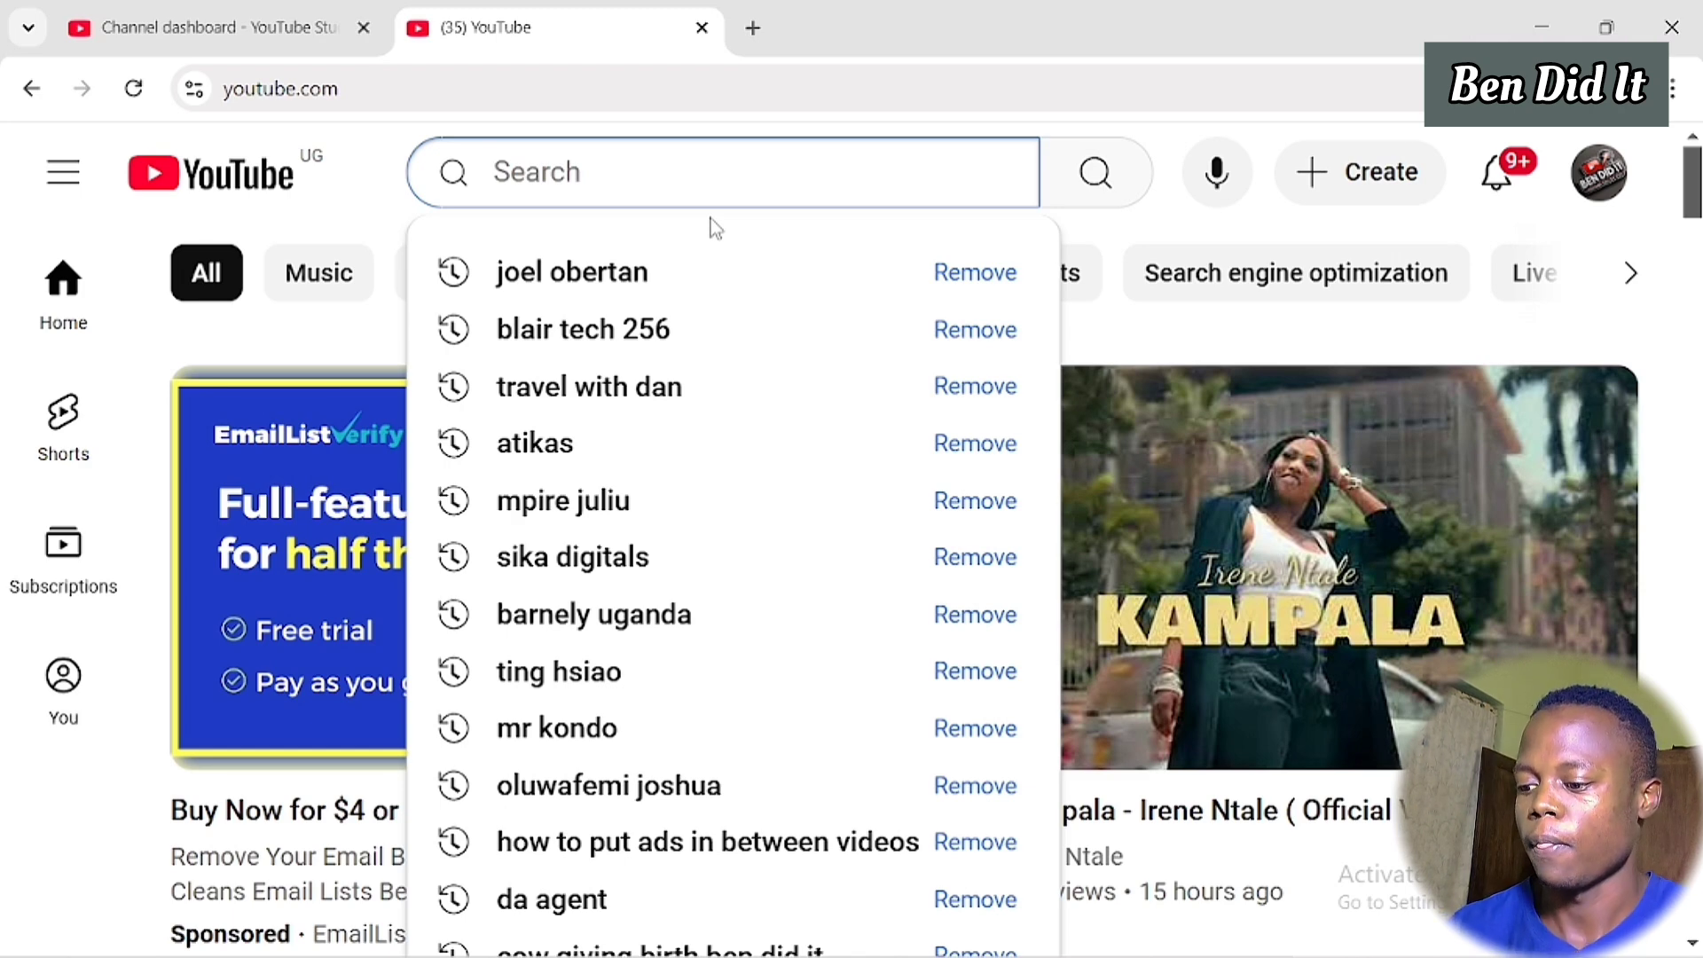
{"action": "type", "text": "cooking"}
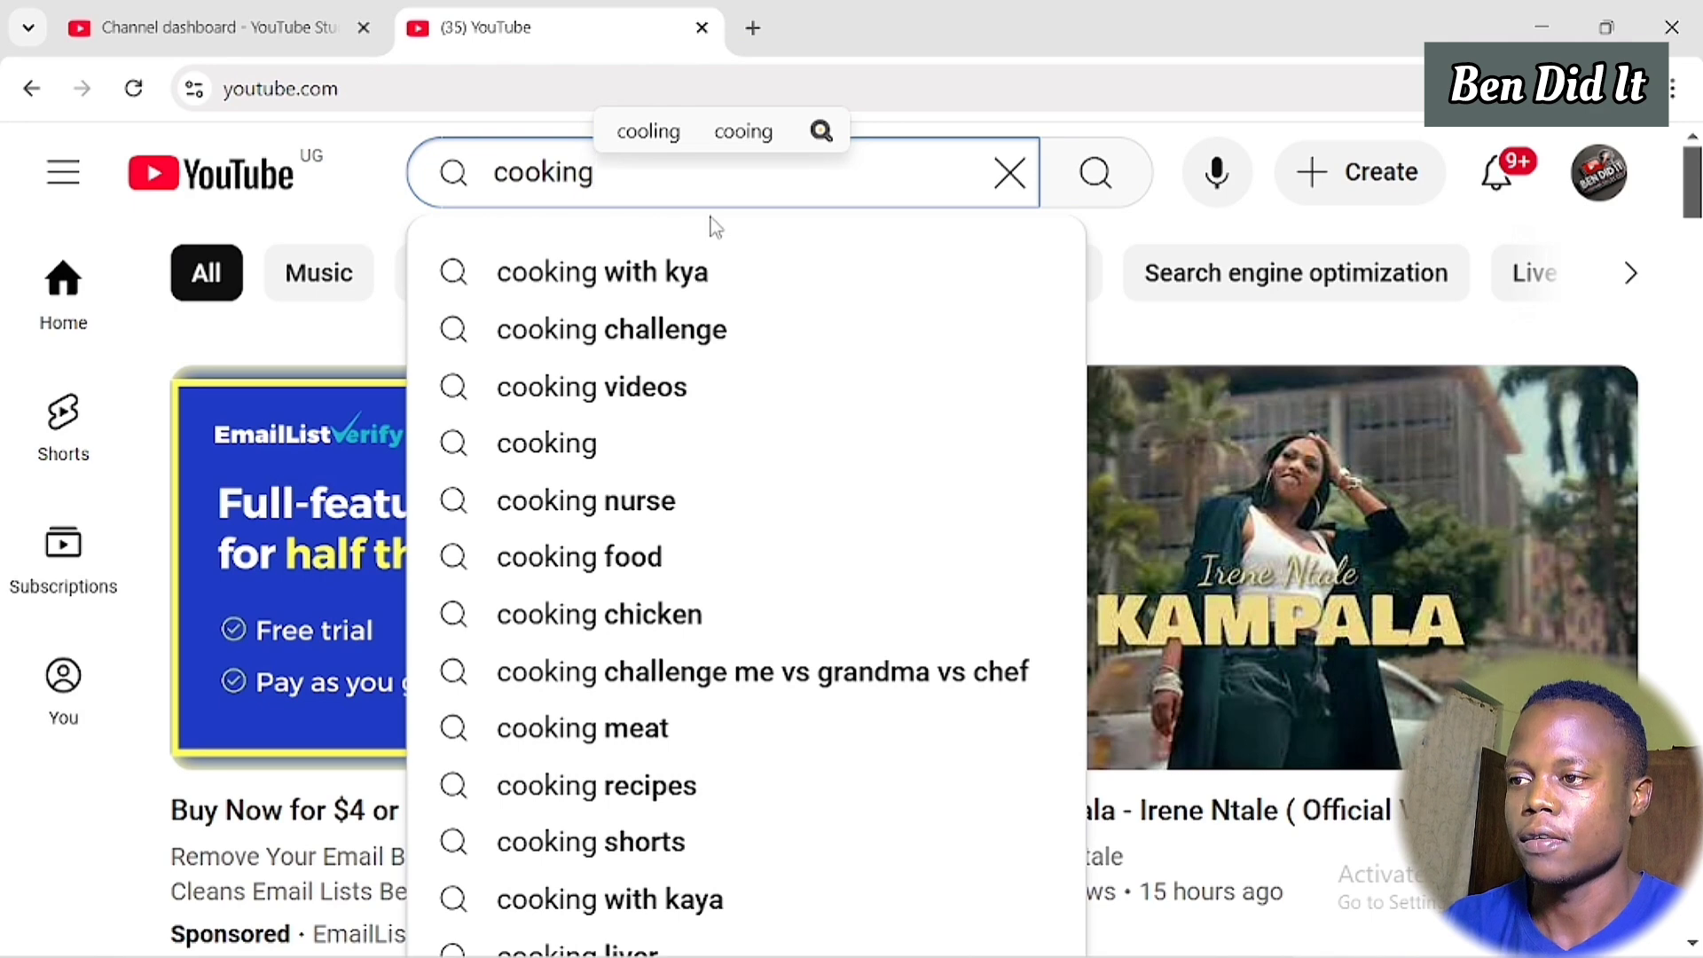
{"action": "key", "text": "Return"}
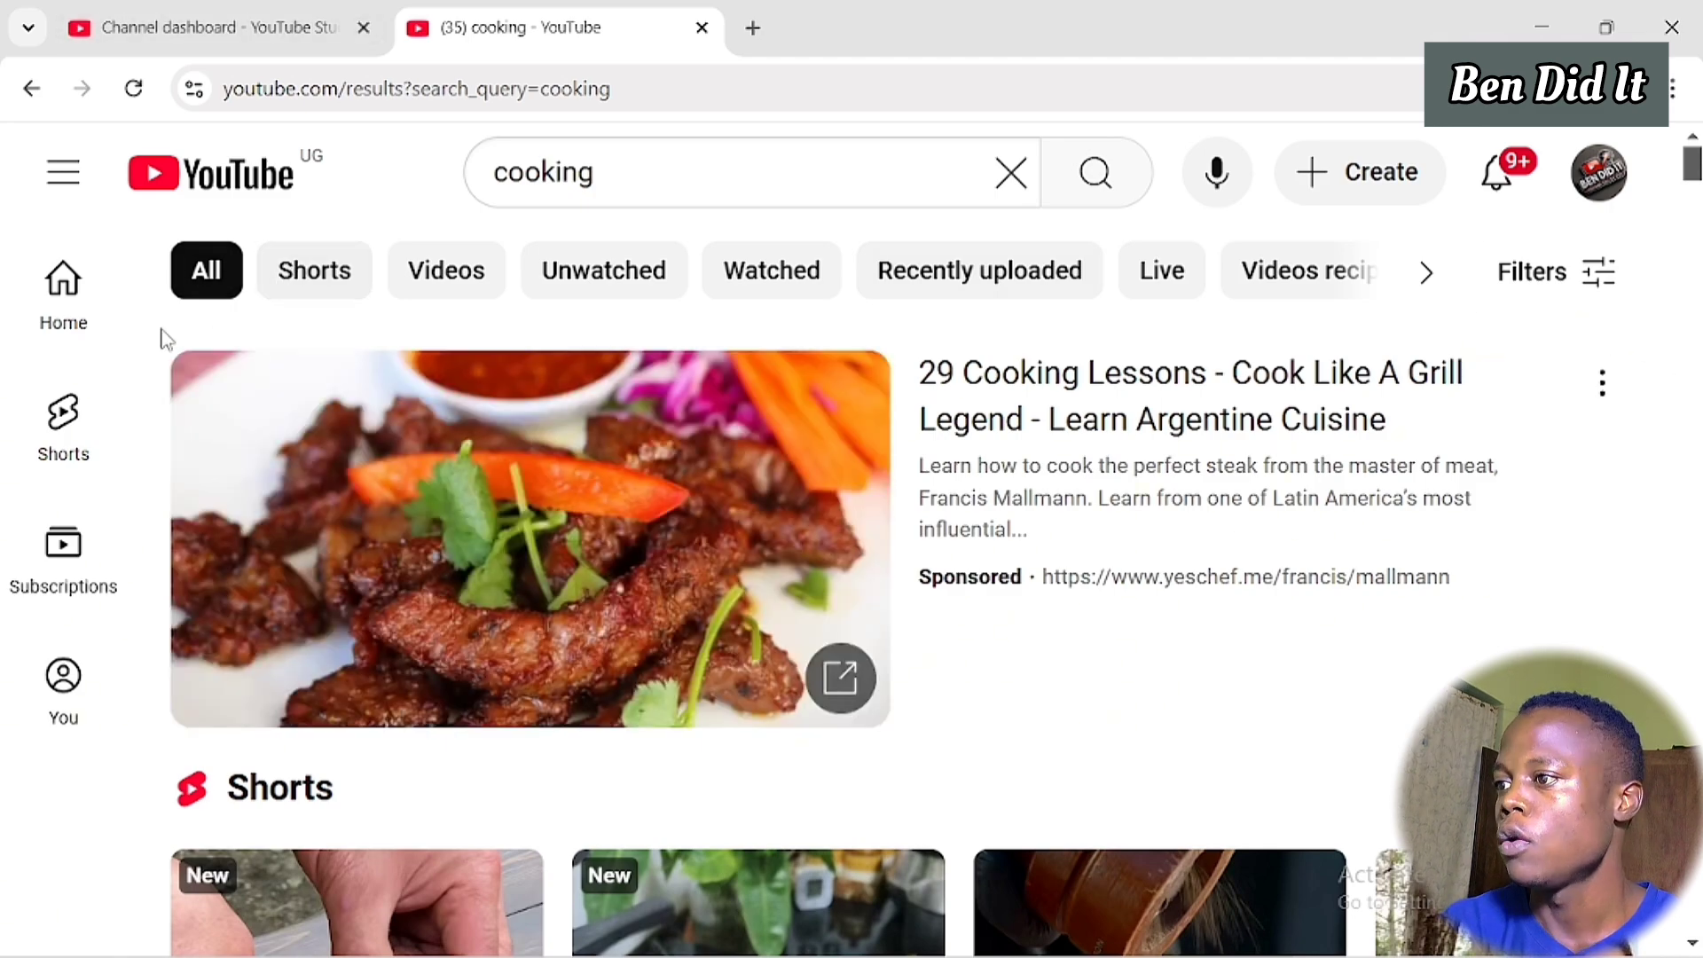
{"action": "left_click", "coordinate": [446, 277]}
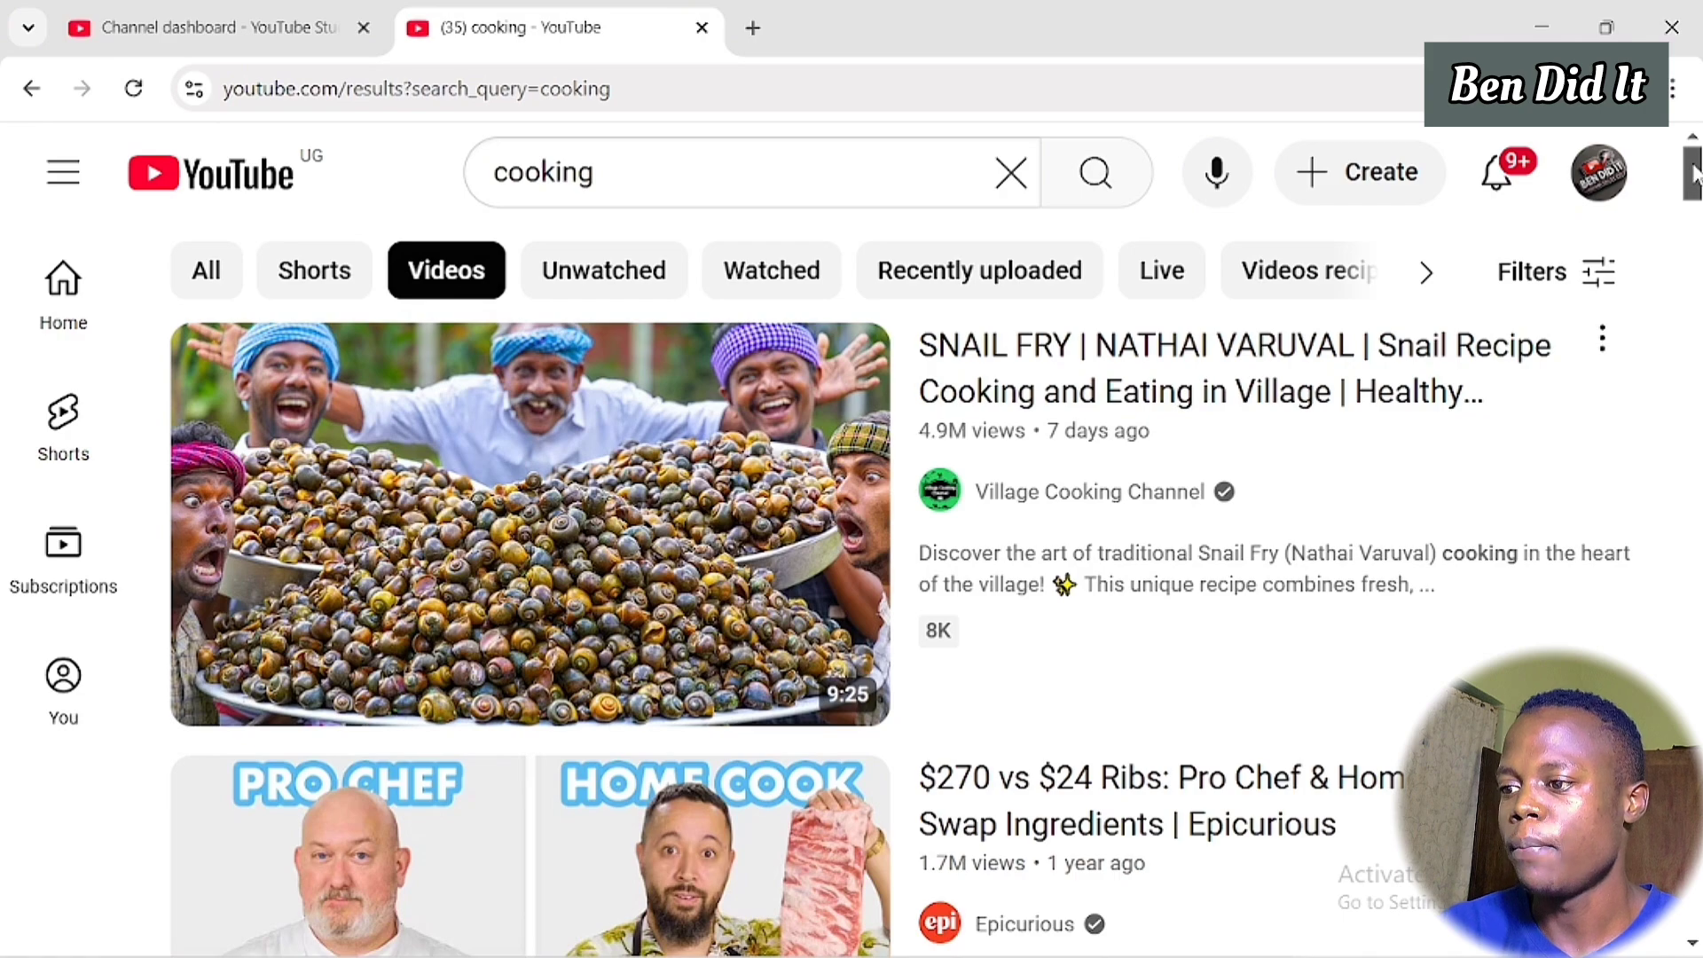
Step: Open the Village Cooking Channel page from the first result
{"action": "left_click_drag", "start_coordinate": [1693, 173], "coordinate": [1667, 136]}
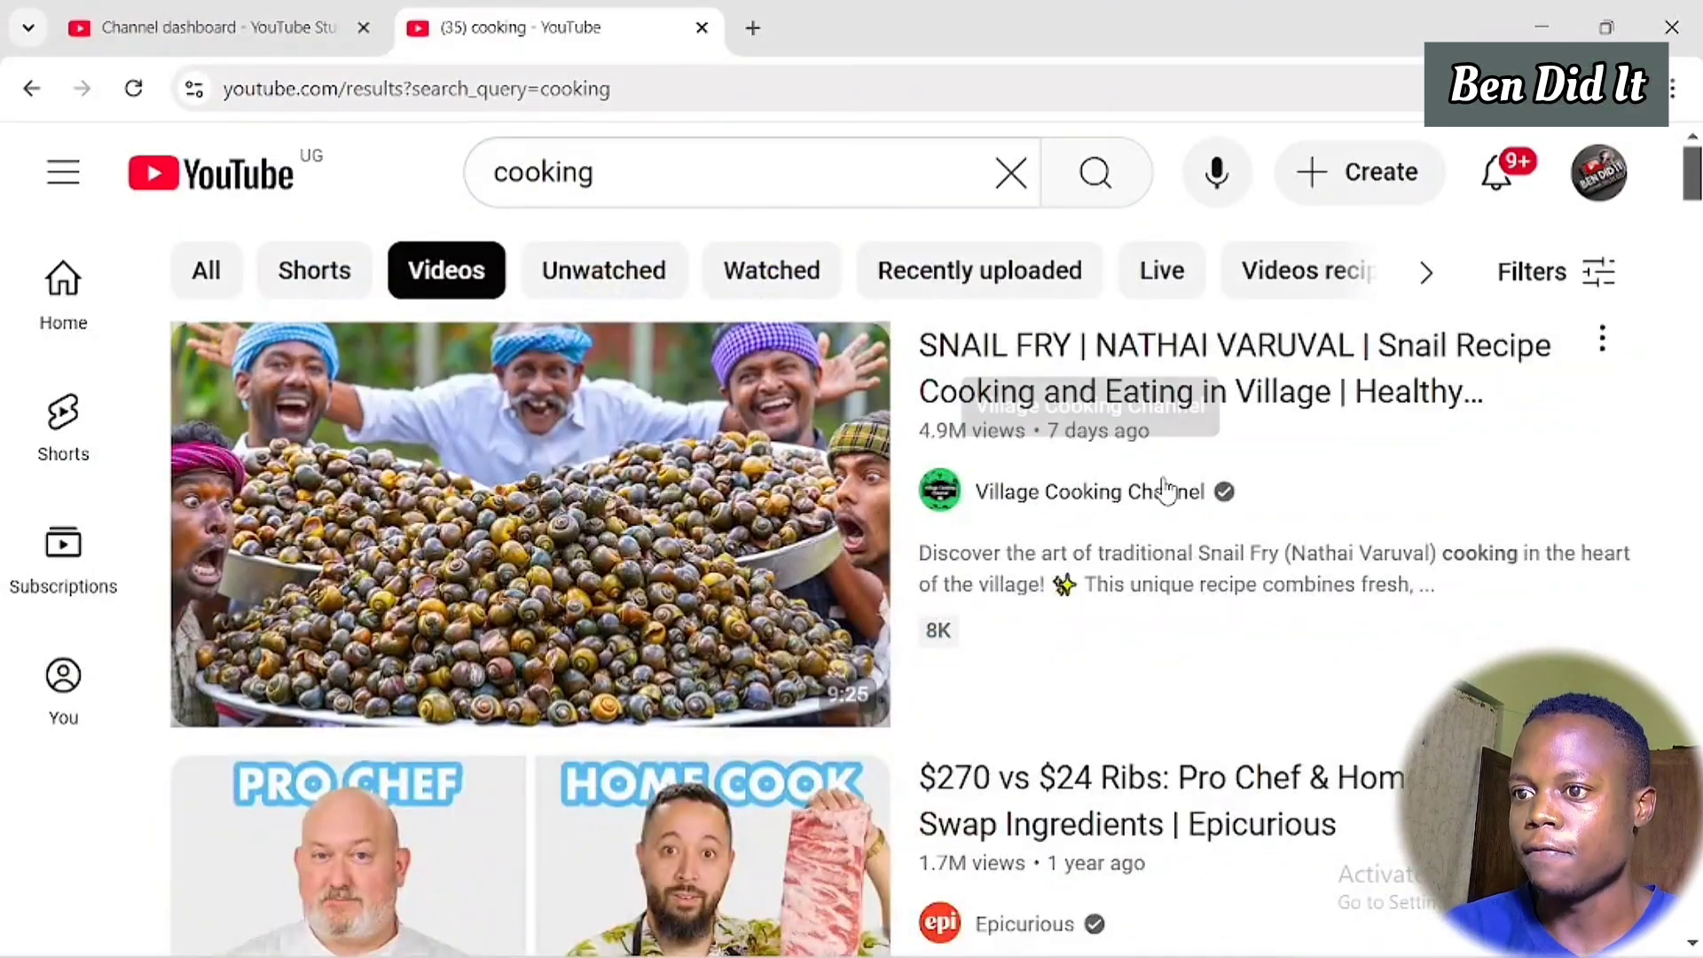
{"action": "mouse_move", "coordinate": [1122, 466]}
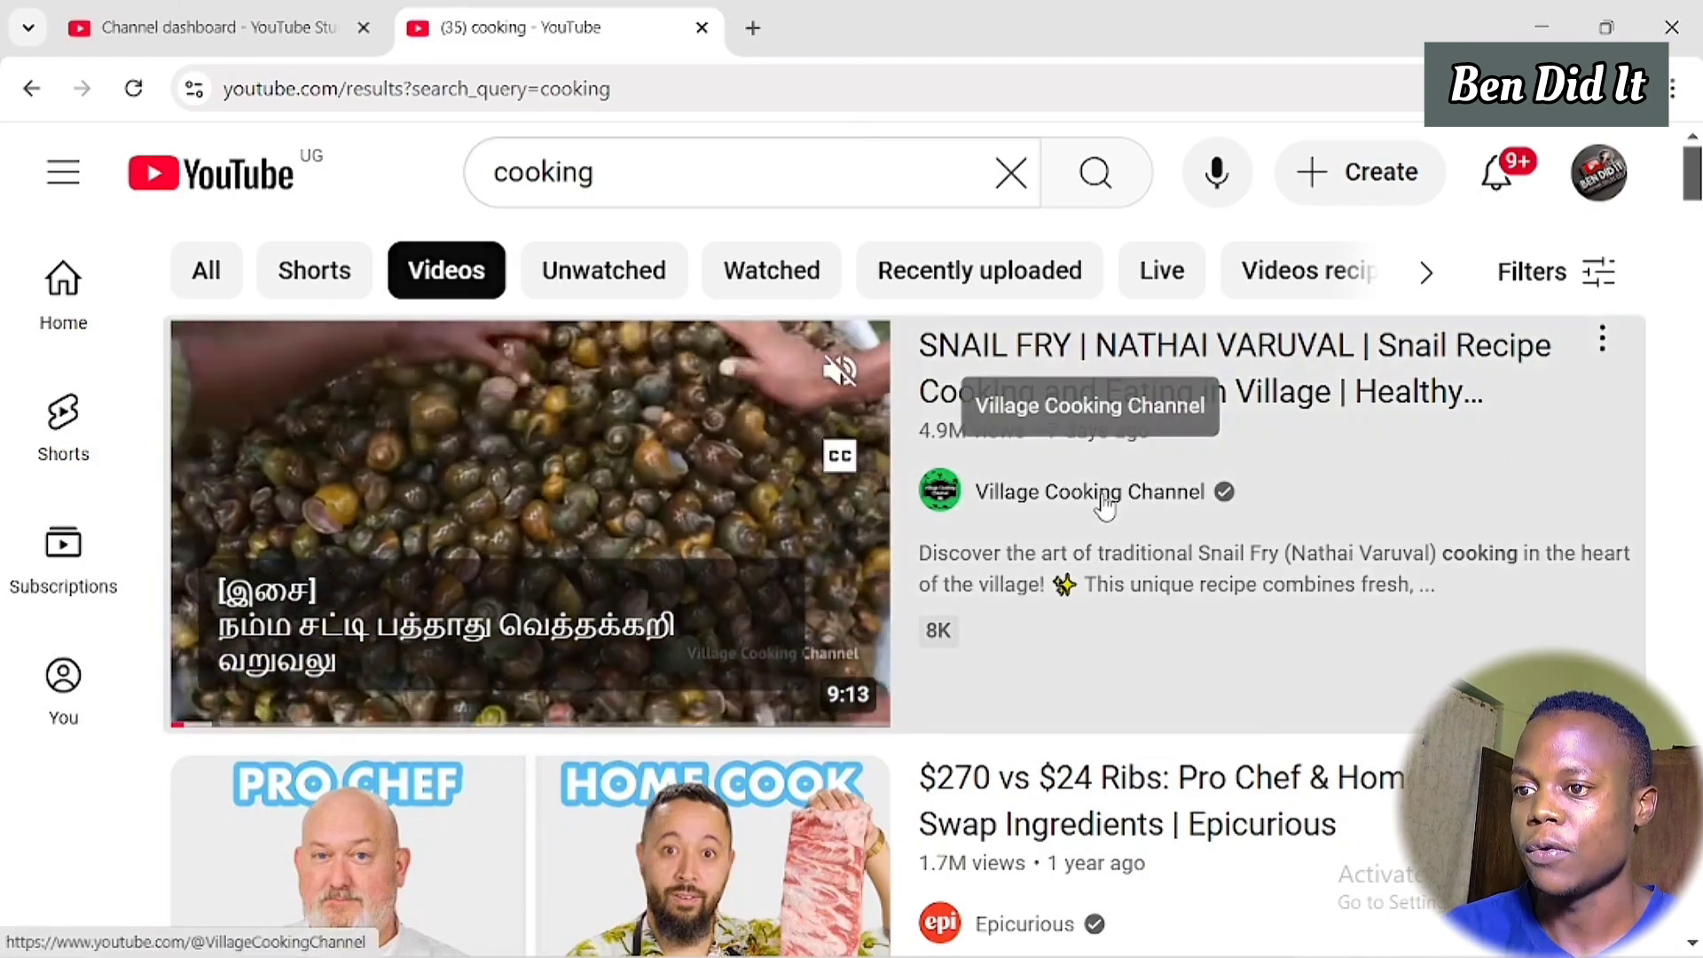
{"action": "left_click", "coordinate": [1100, 494]}
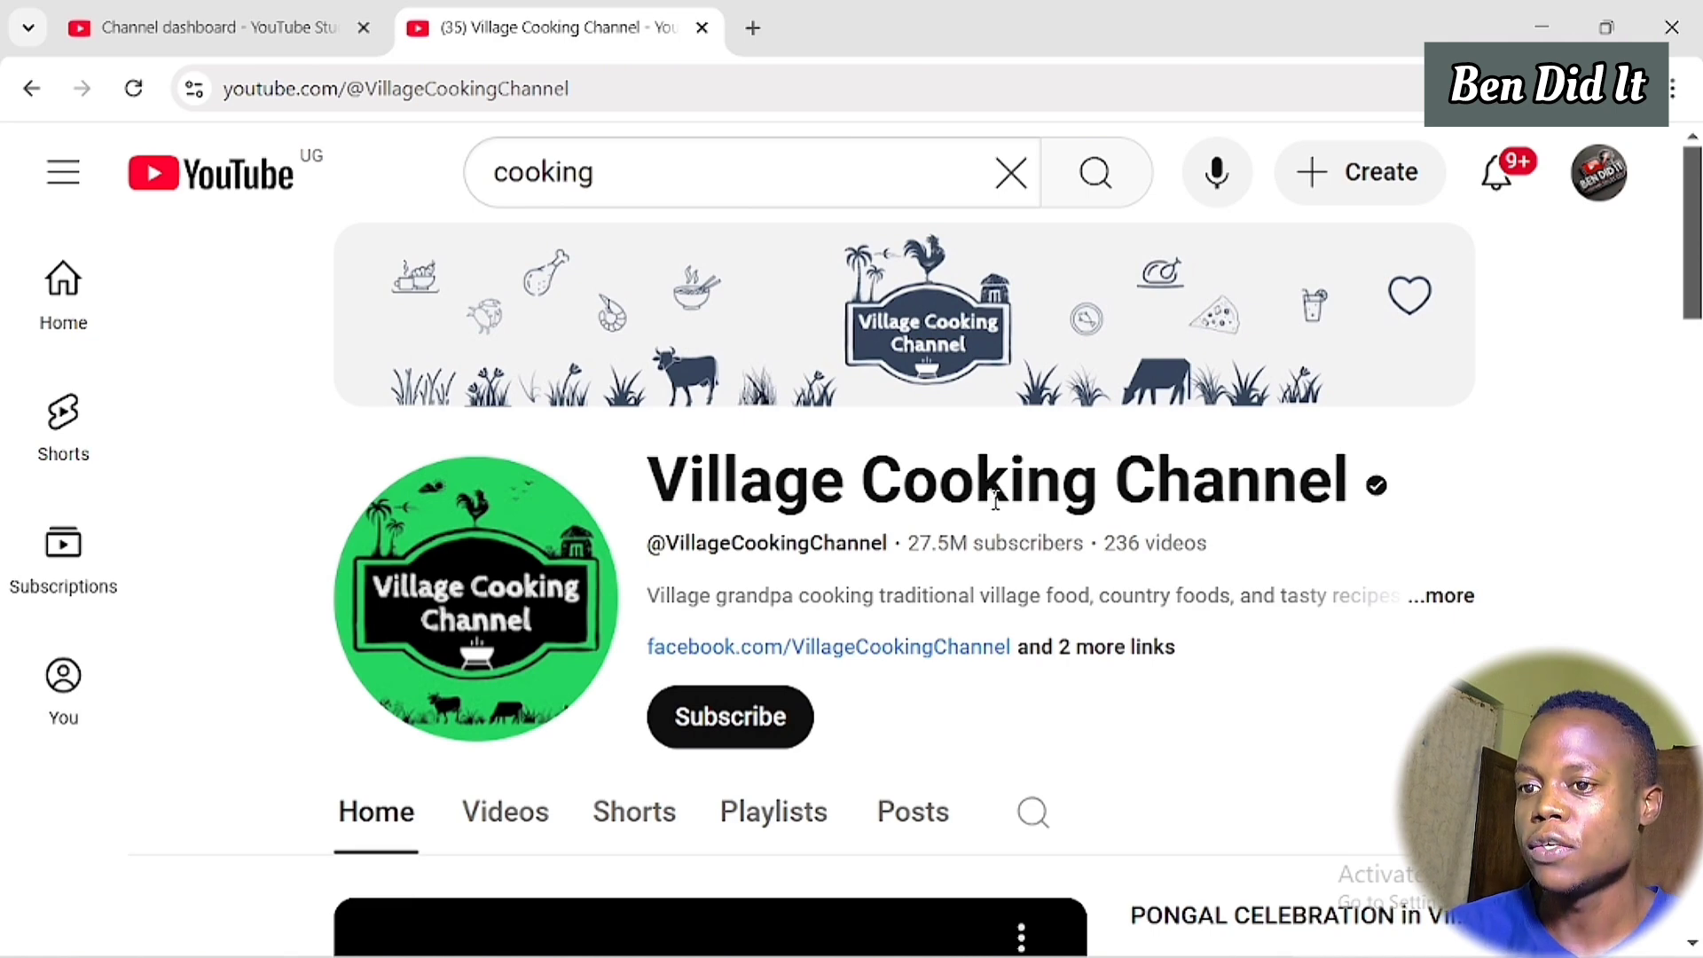
Step: Read the Village Cooking Channel's About description, then return to the Studio keyword settings
{"action": "left_click", "coordinate": [1465, 603]}
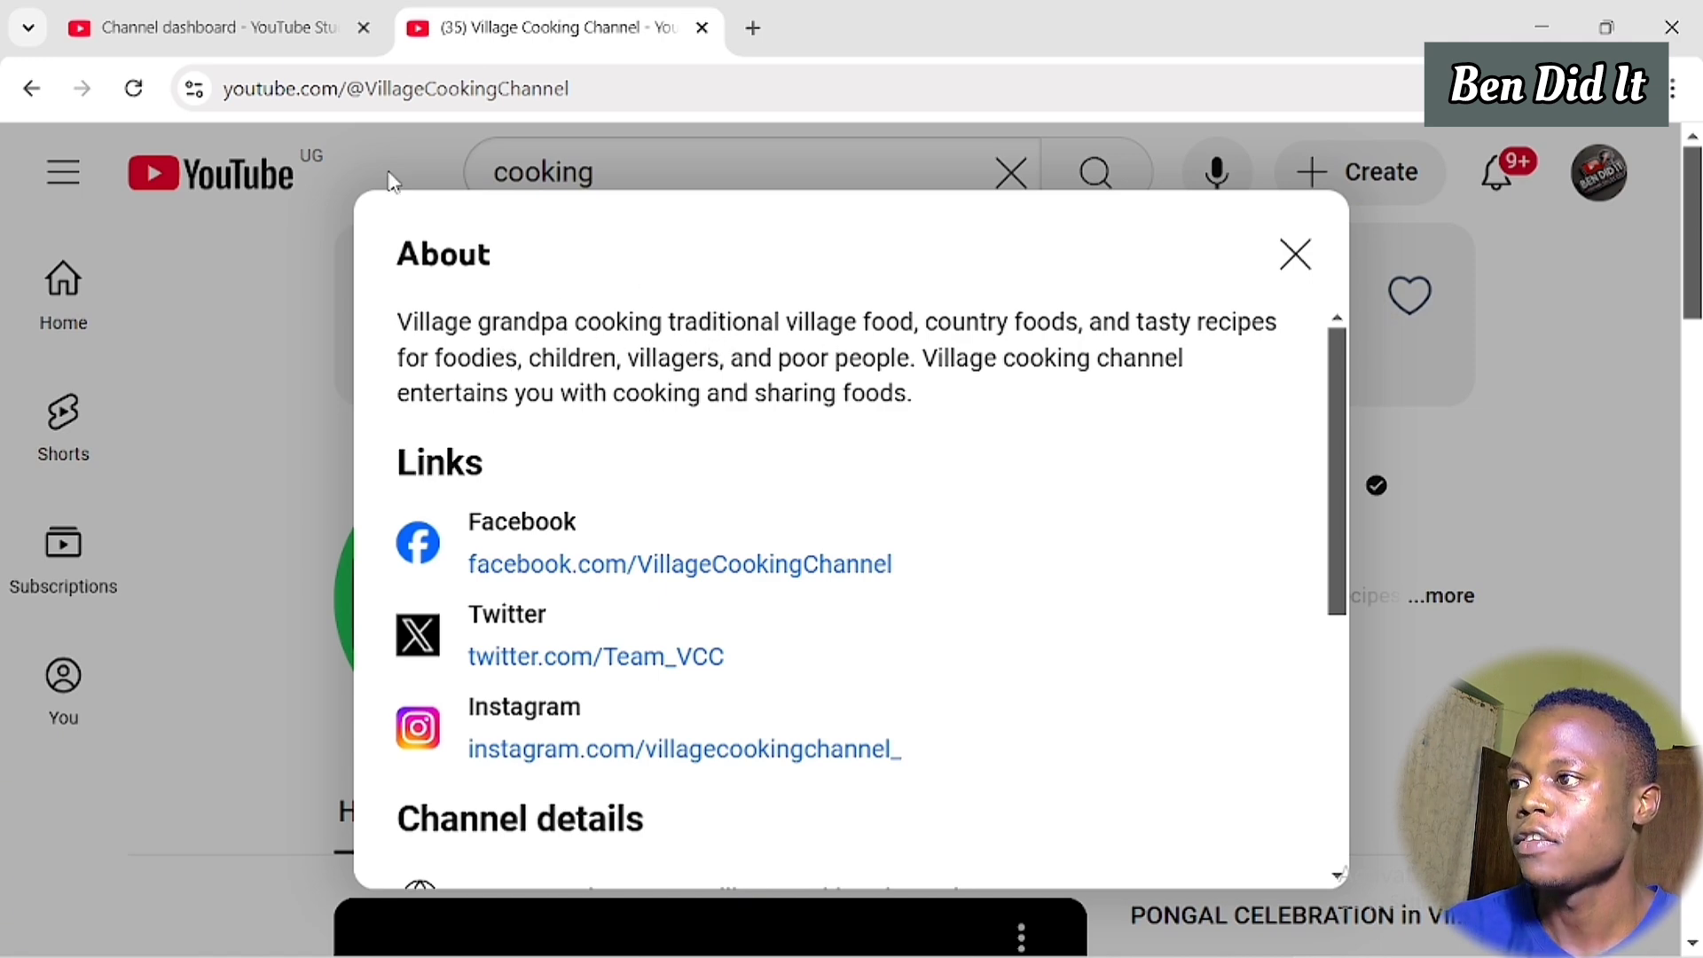
{"action": "left_click", "coordinate": [182, 29]}
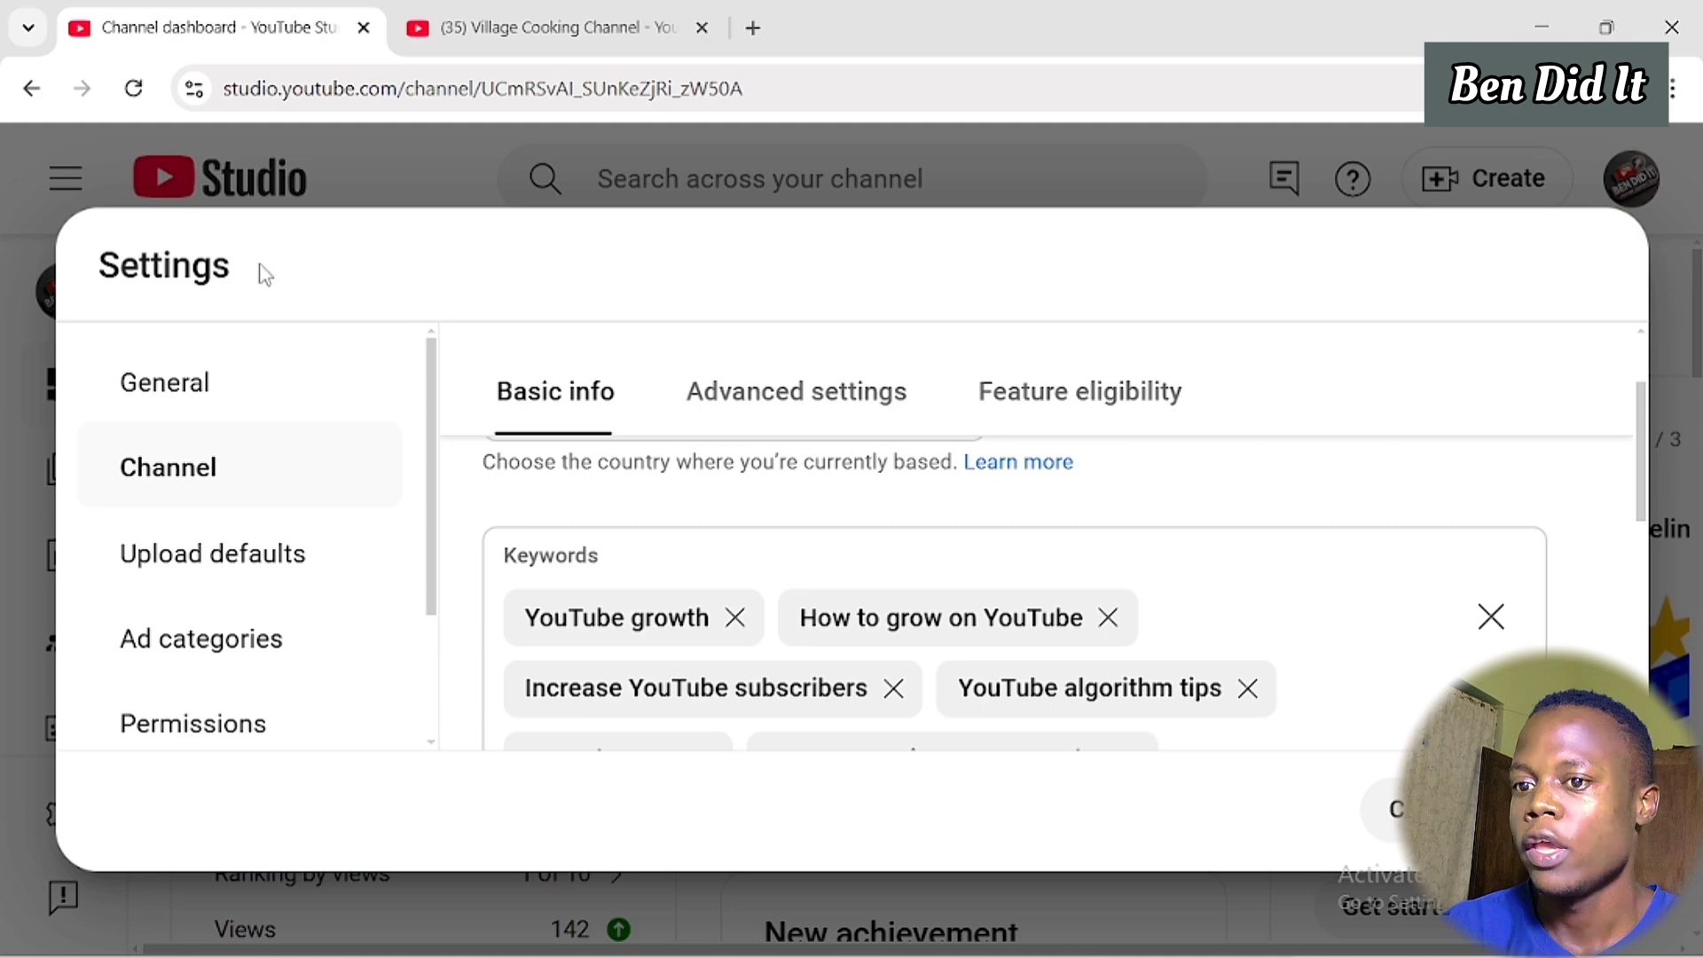
Step: Add 'village grandpa traditional cooking' as a channel keyword tag, checking the competitor's About text
{"action": "left_click", "coordinate": [631, 551]}
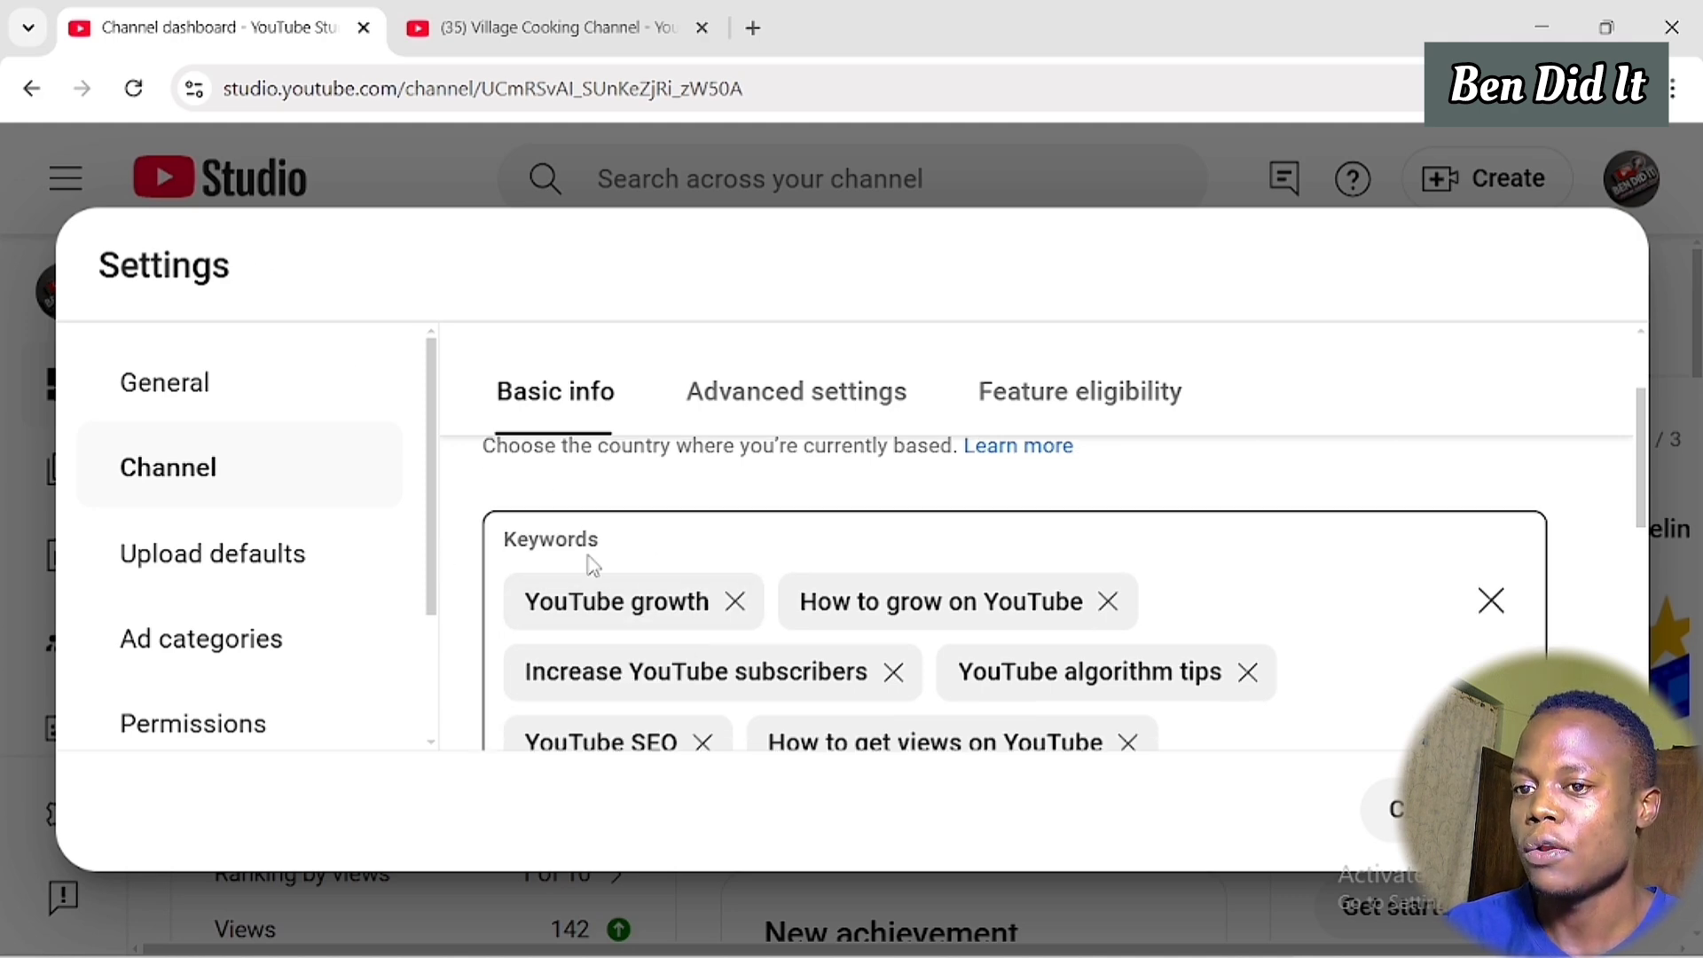
{"action": "scroll", "coordinate": [1218, 670], "scroll_direction": "down", "scroll_amount": 4}
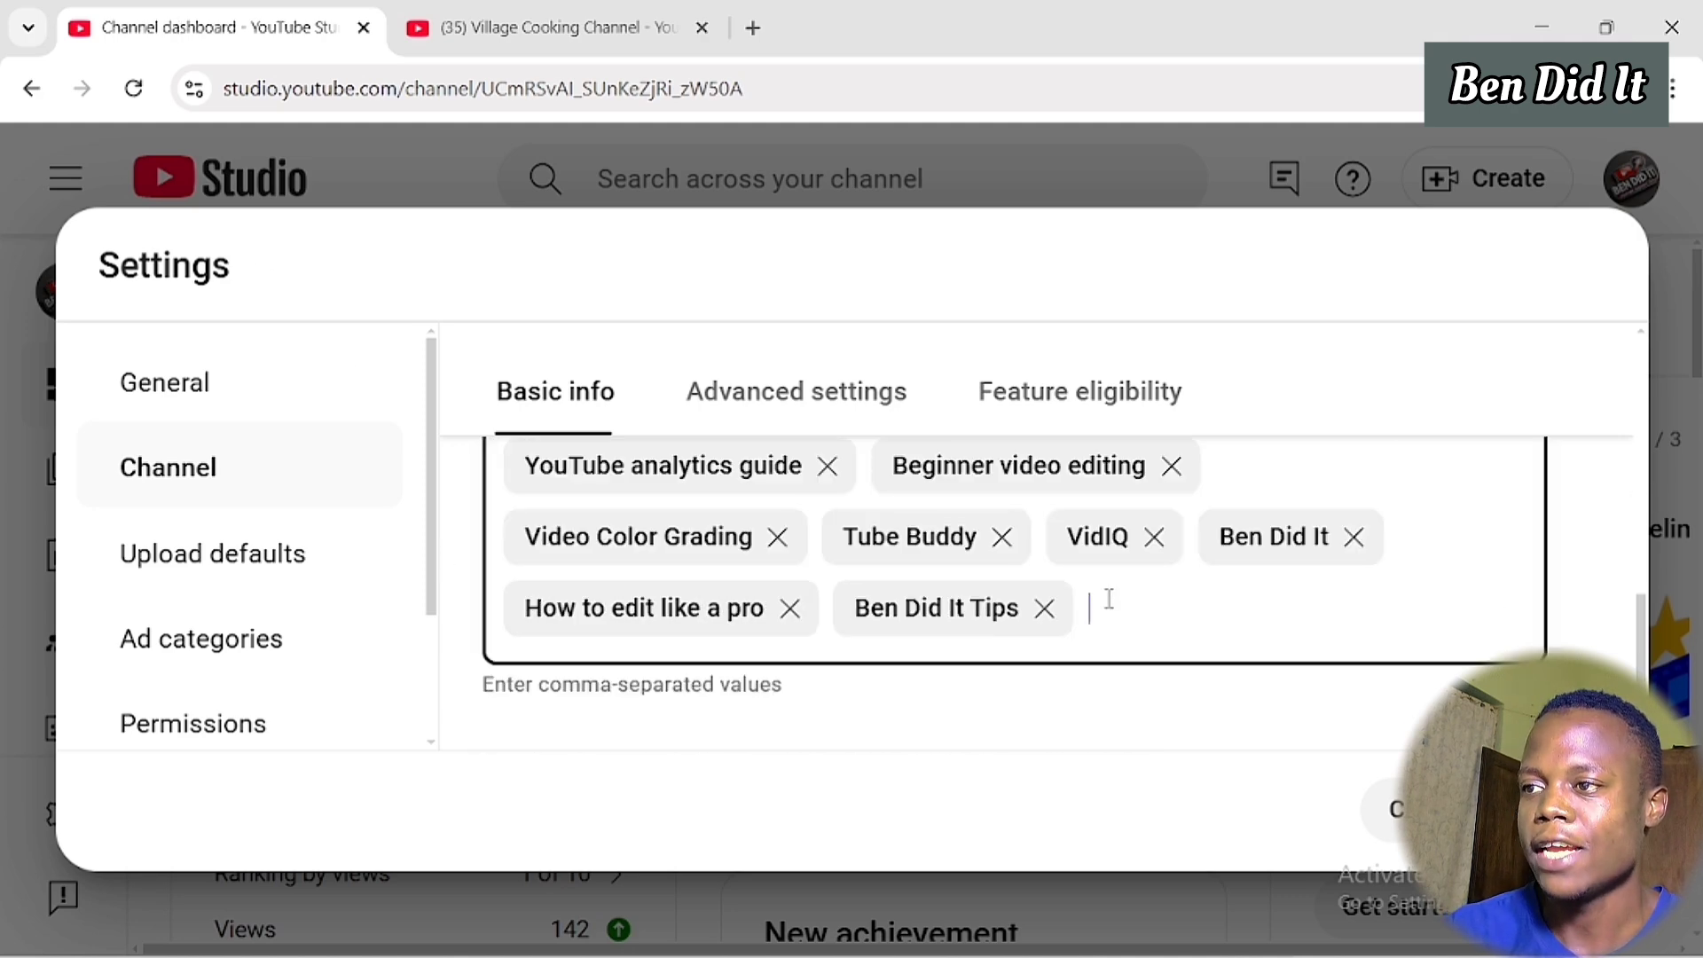
{"action": "left_click", "coordinate": [629, 38]}
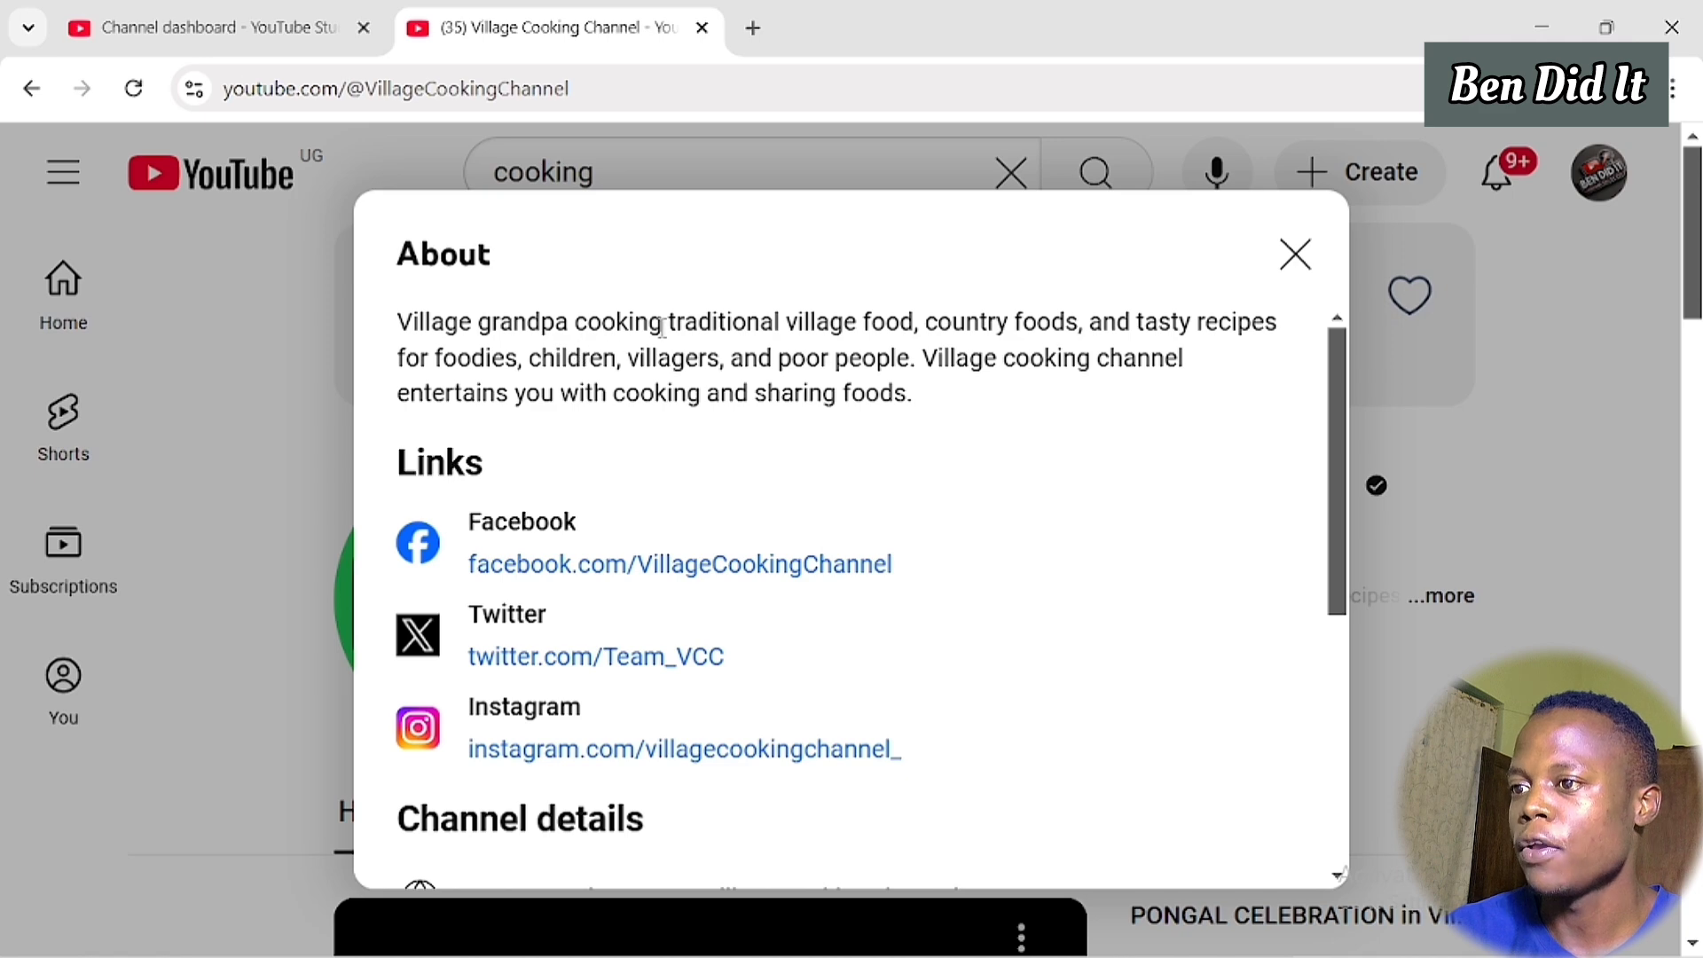
{"action": "left_click", "coordinate": [304, 40]}
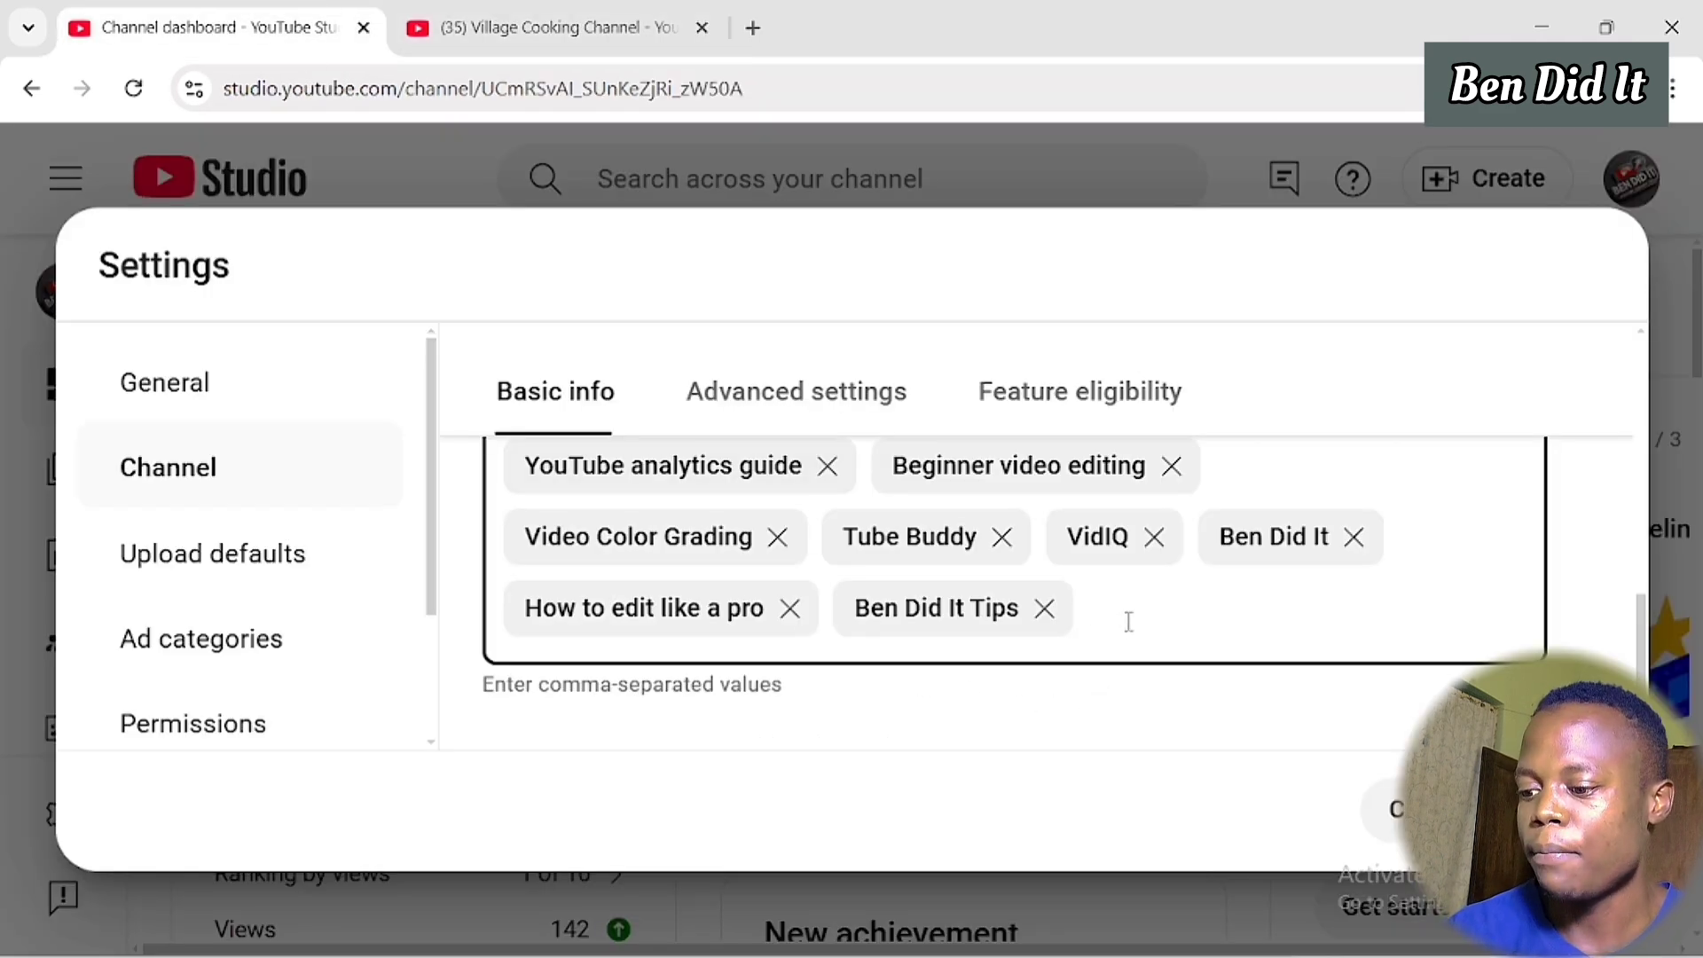
{"action": "type", "text": "illag"}
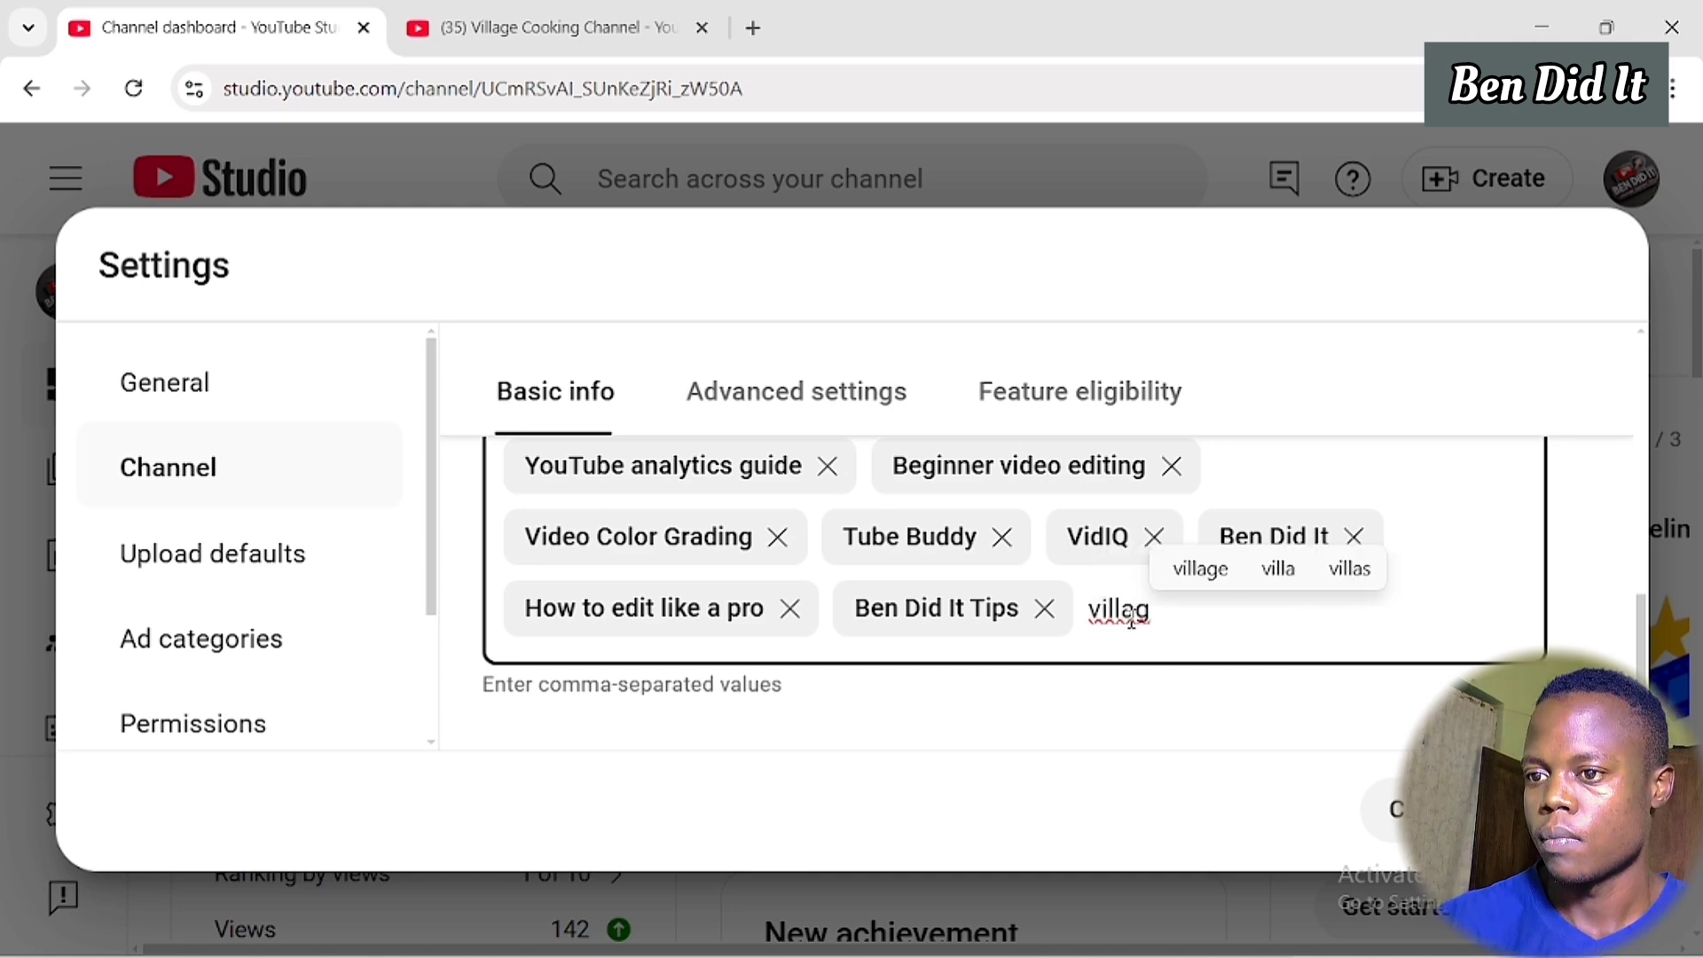
{"action": "type", "text": "e grandpa traditional cooking"}
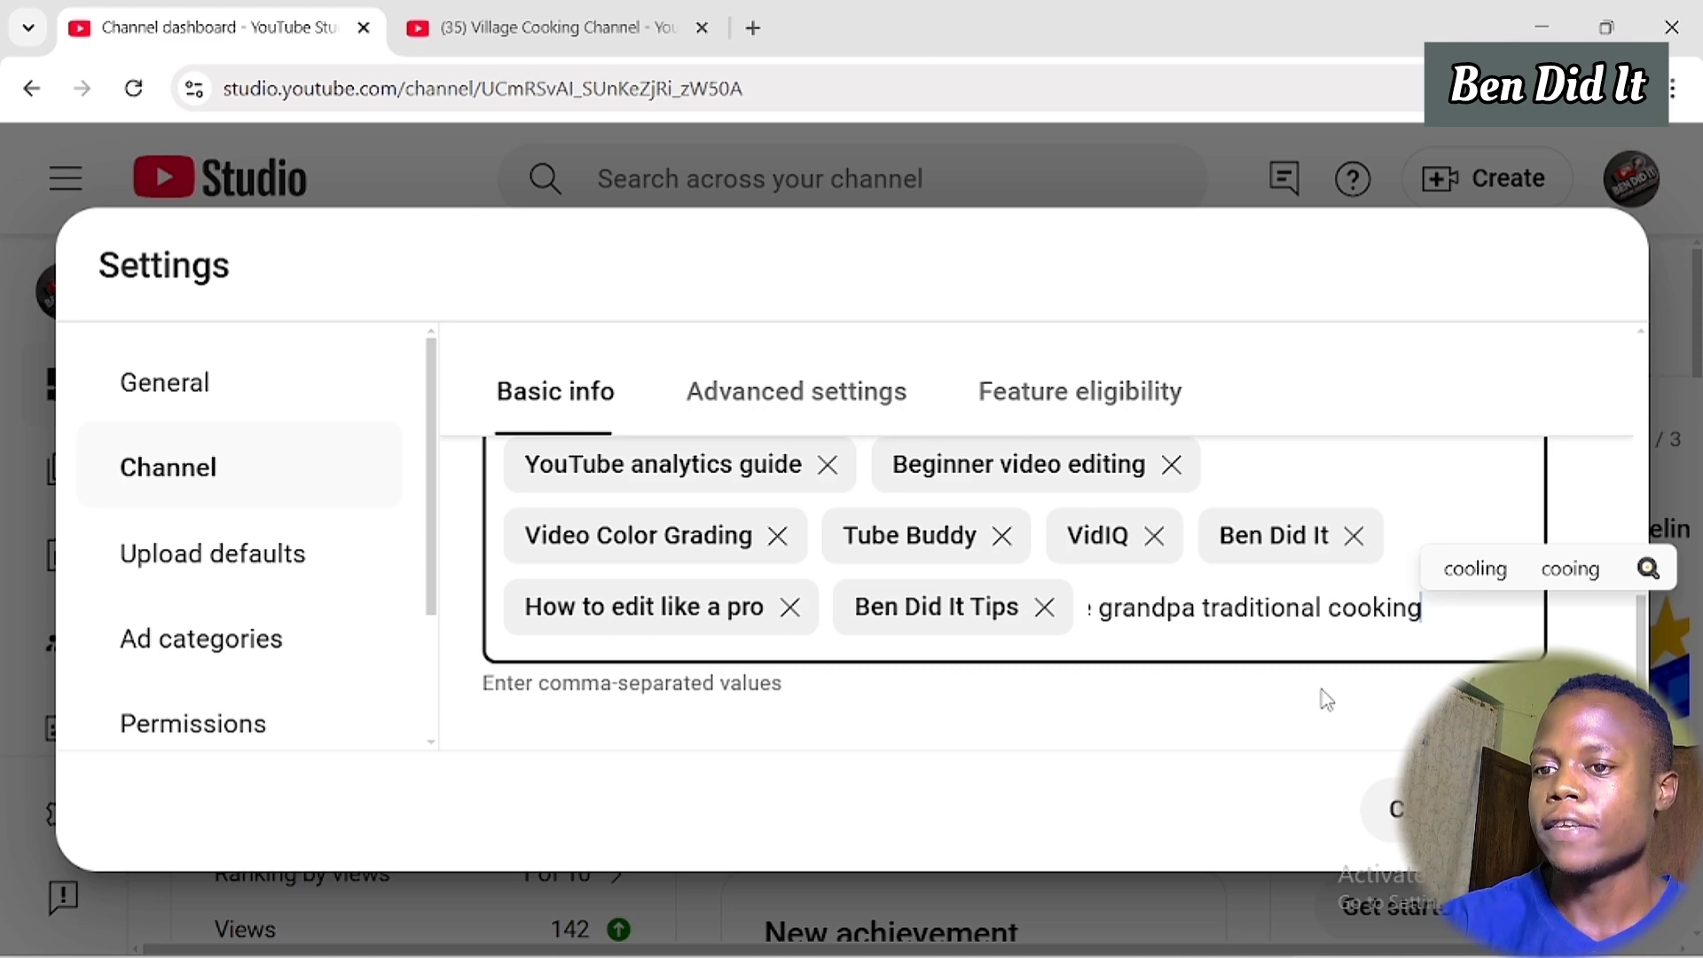
{"action": "type", "text": ","}
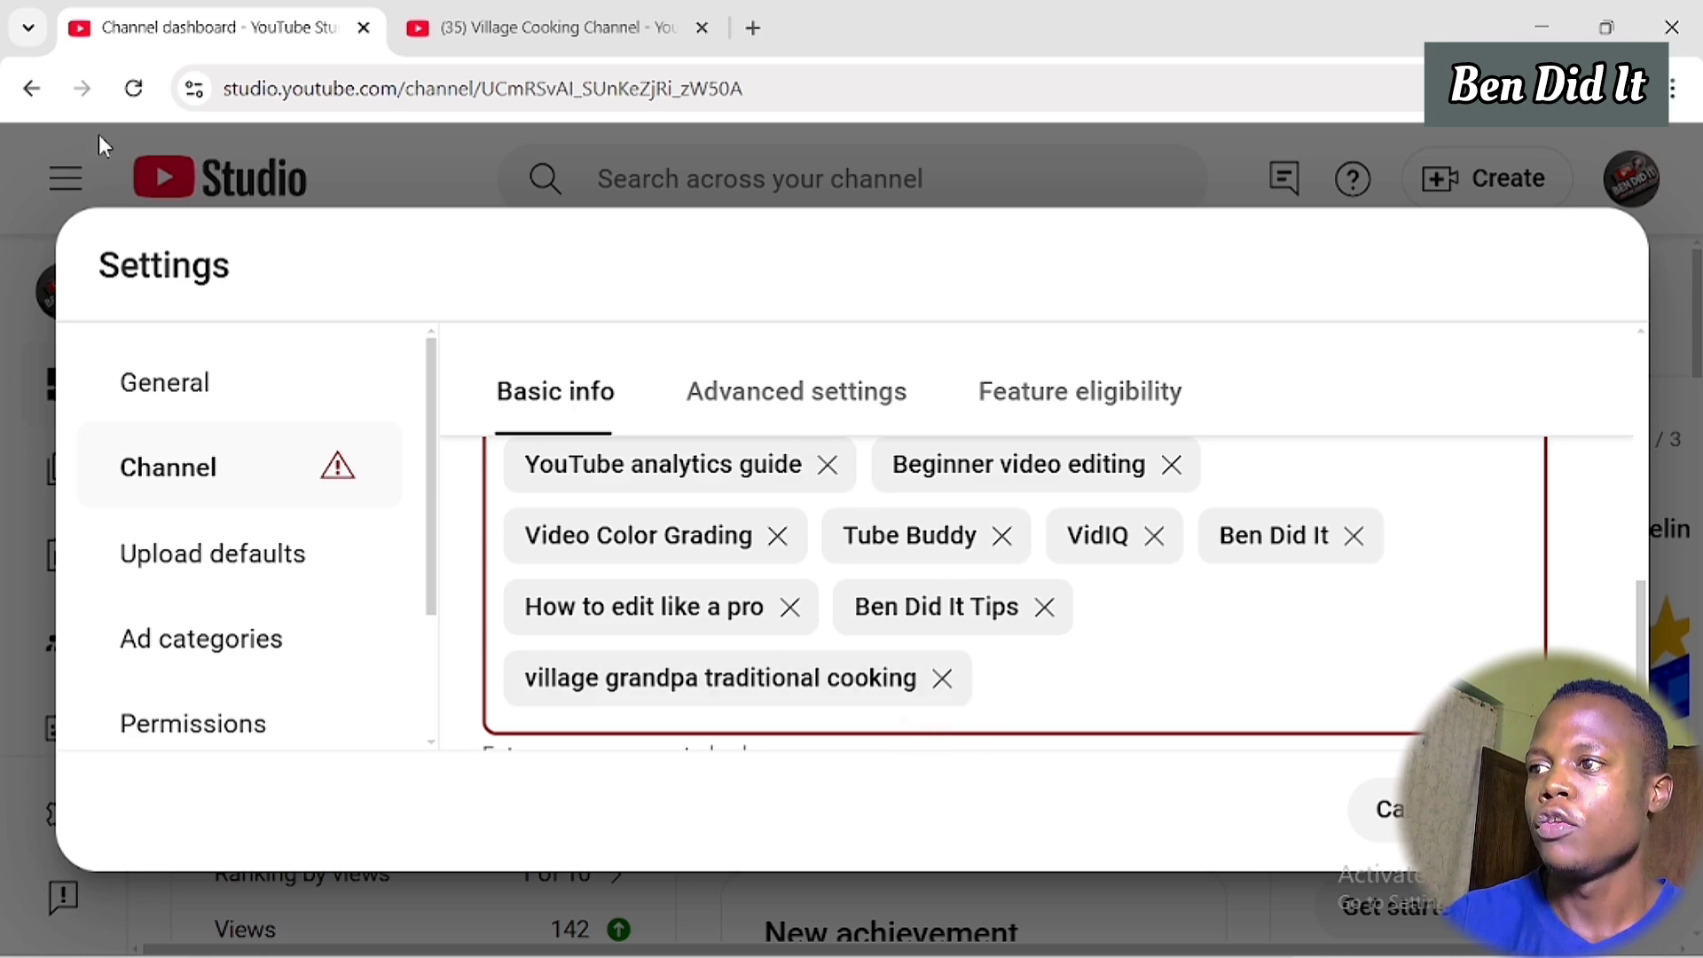
Step: Close the Village Cooking Channel About panel and finish editing the Studio keywords field
{"action": "left_click", "coordinate": [619, 27]}
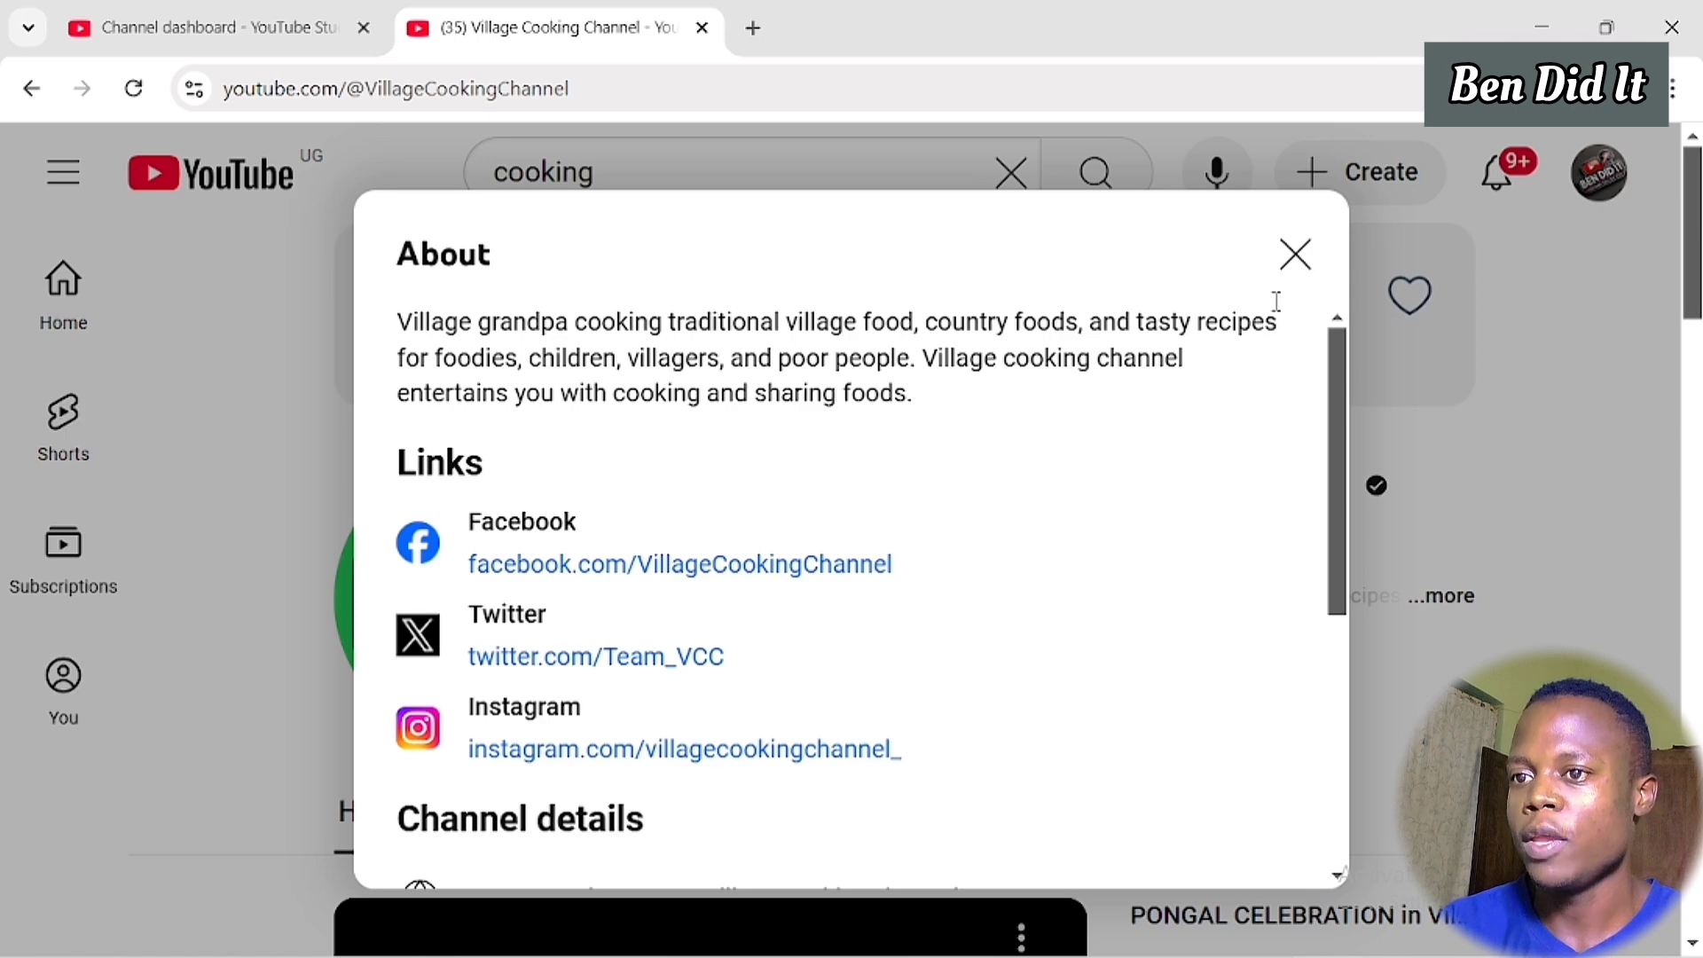
{"action": "left_click", "coordinate": [1296, 254]}
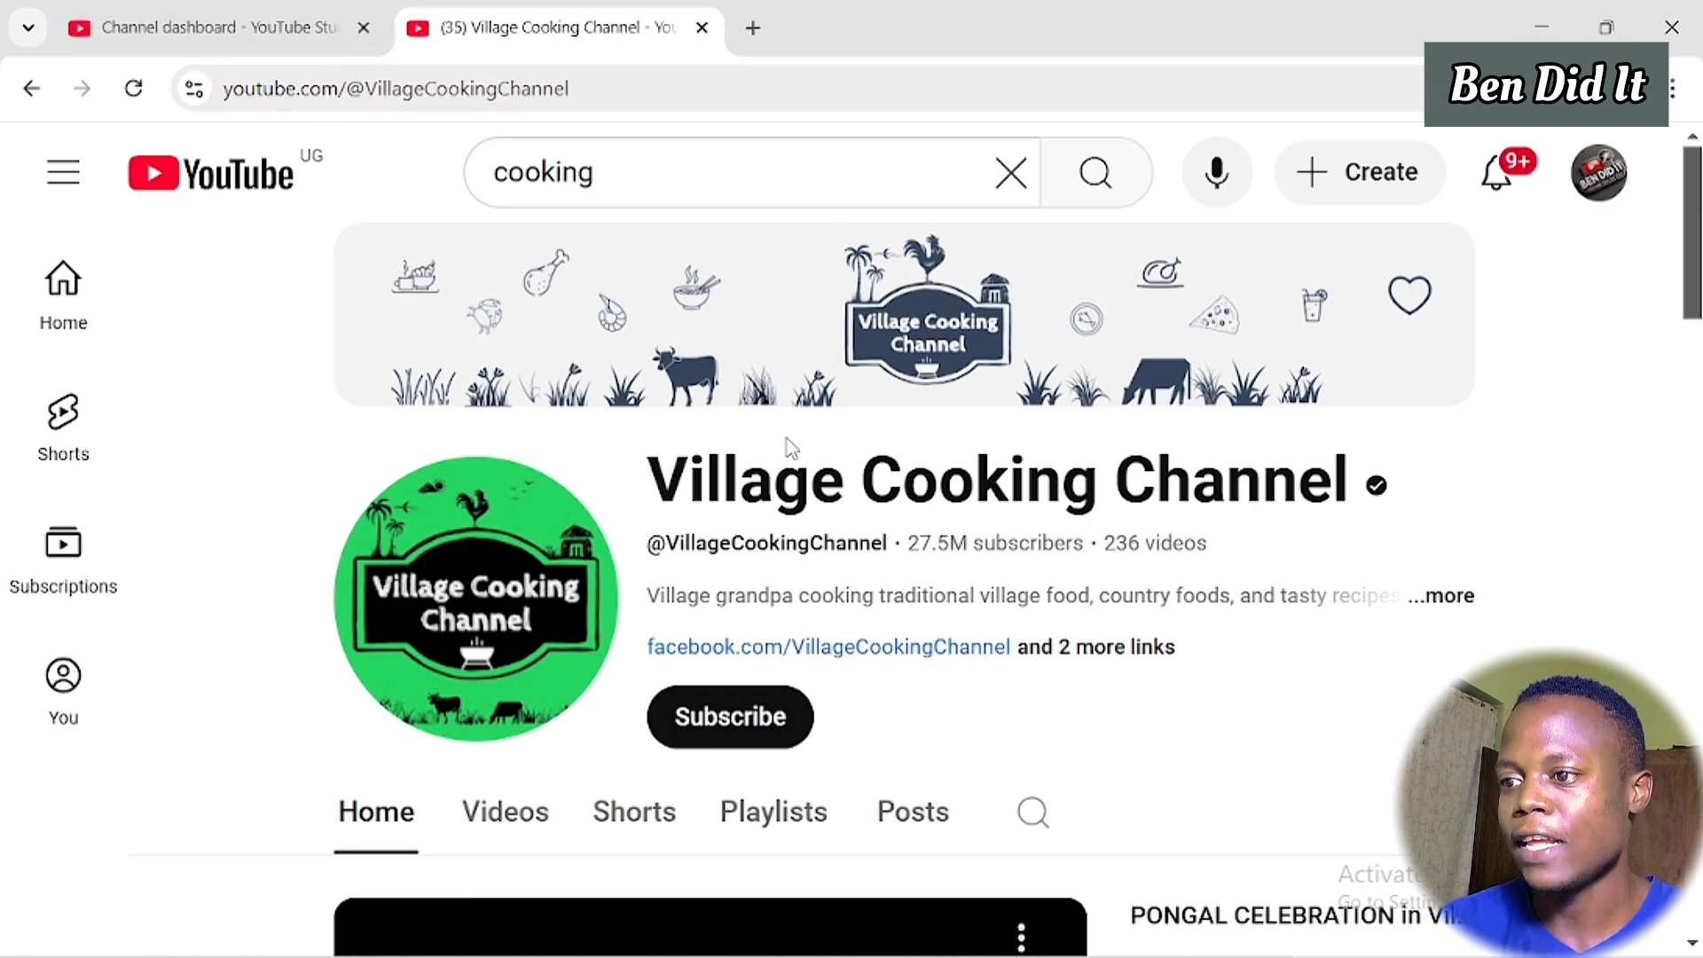
{"action": "left_click", "coordinate": [306, 27]}
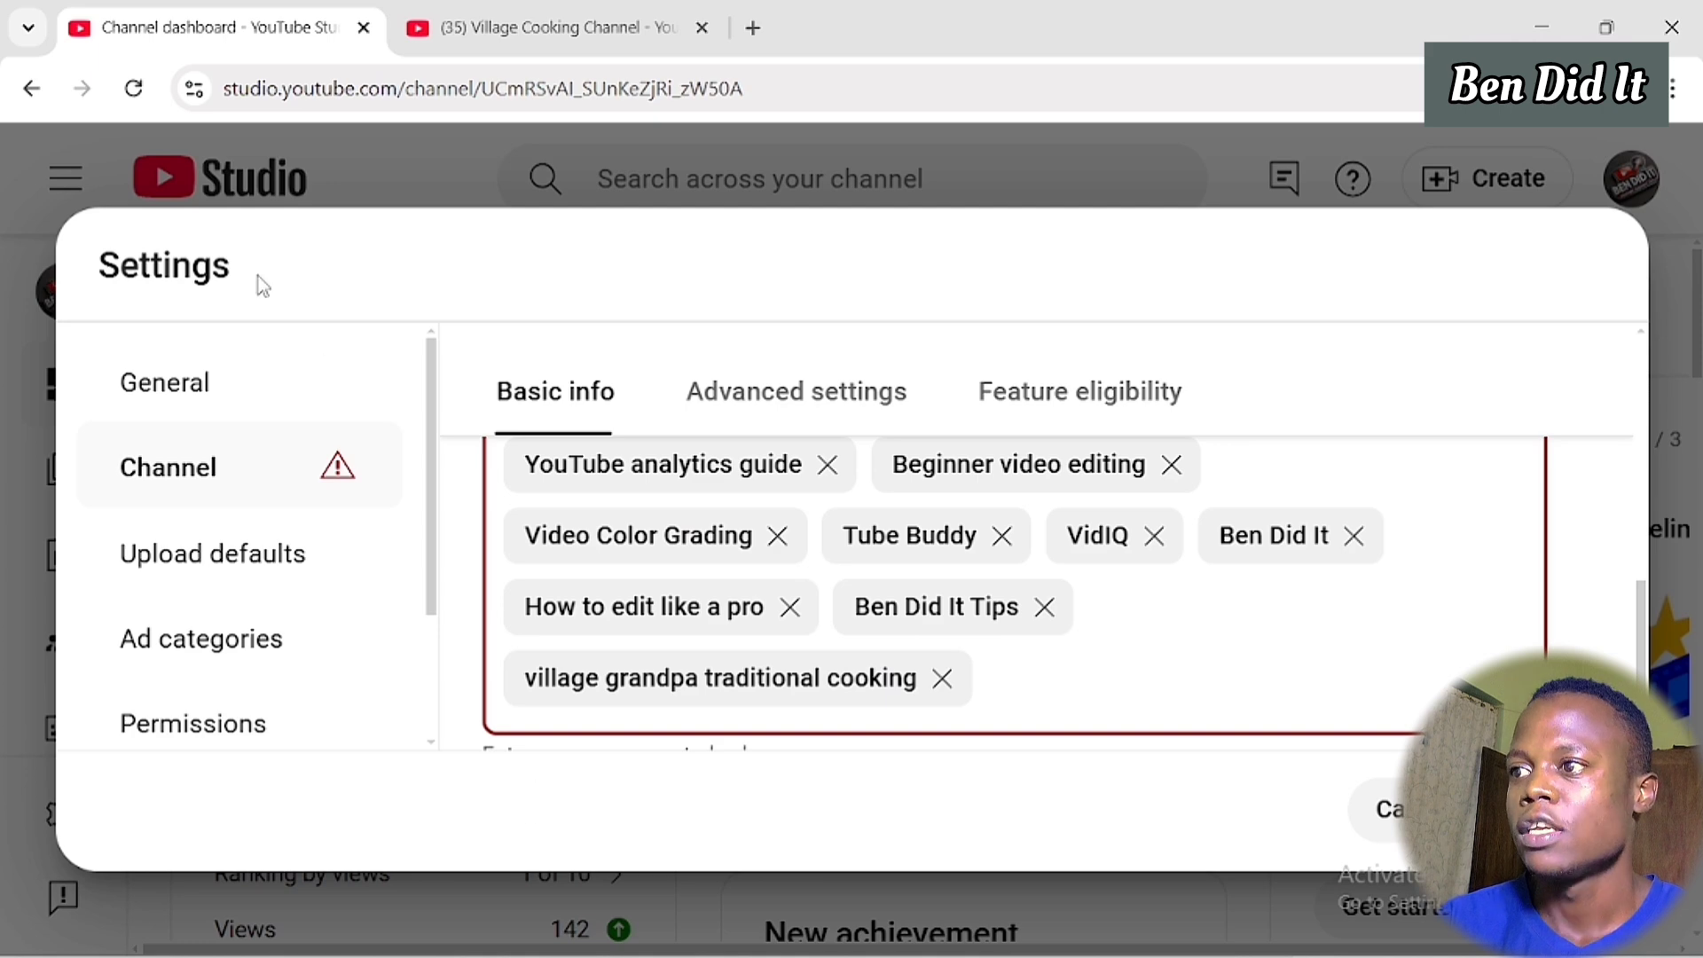
{"action": "left_click", "coordinate": [489, 19]}
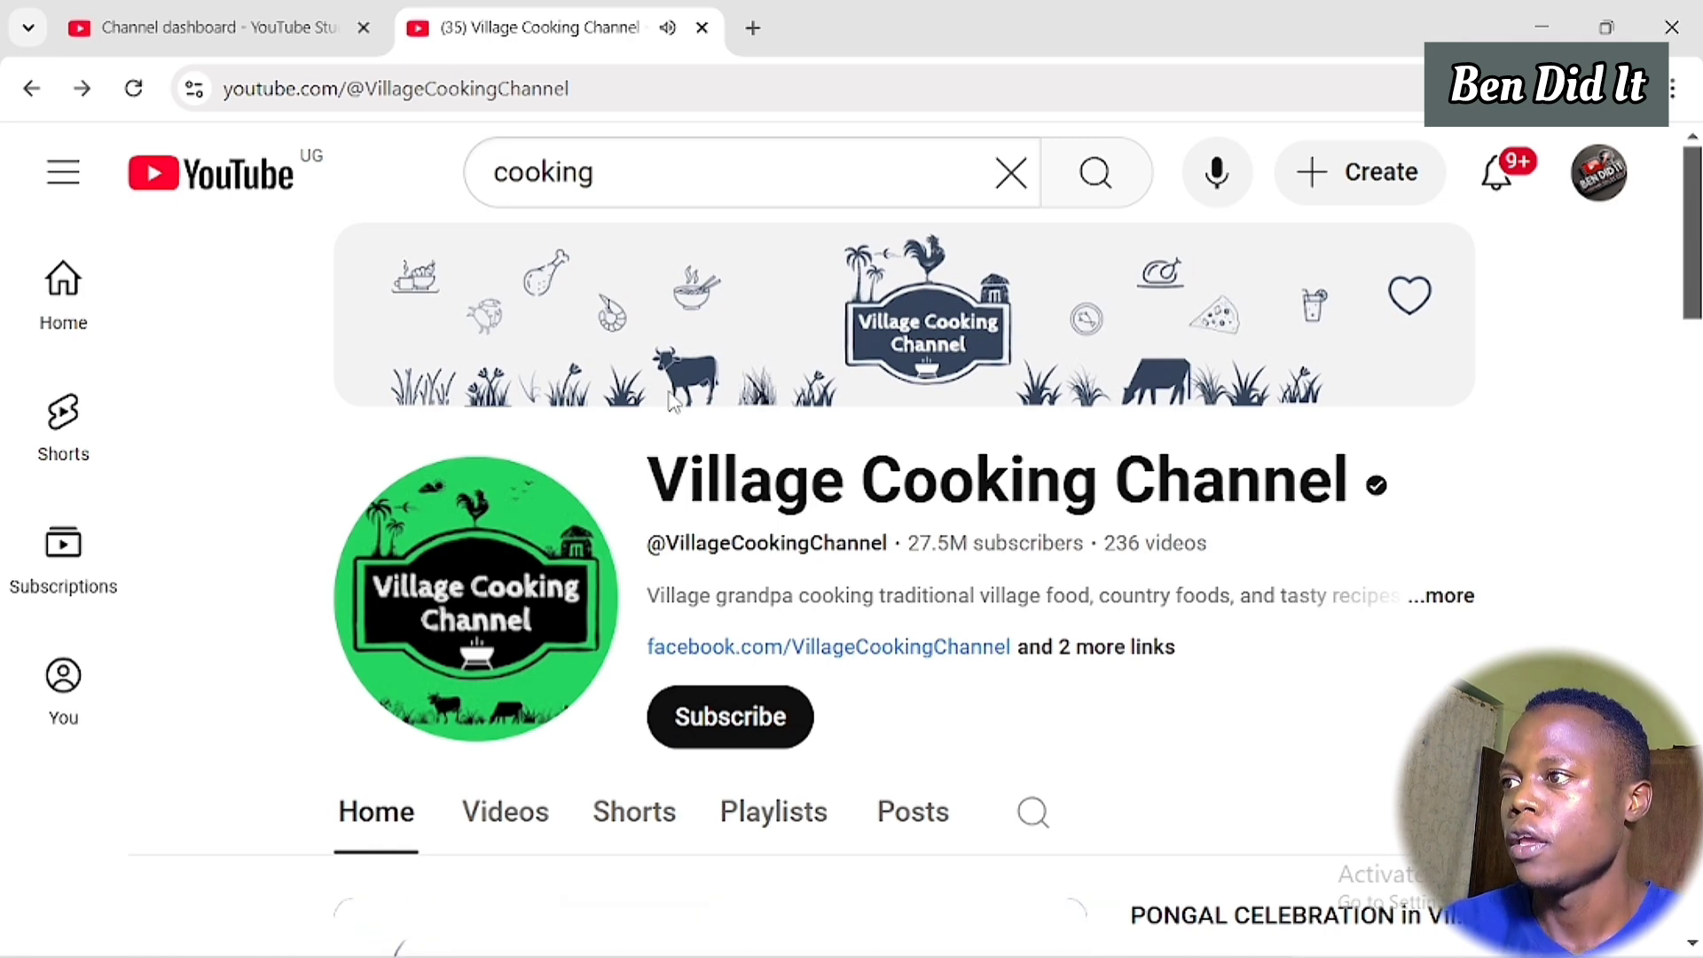
{"action": "left_click", "coordinate": [274, 19]}
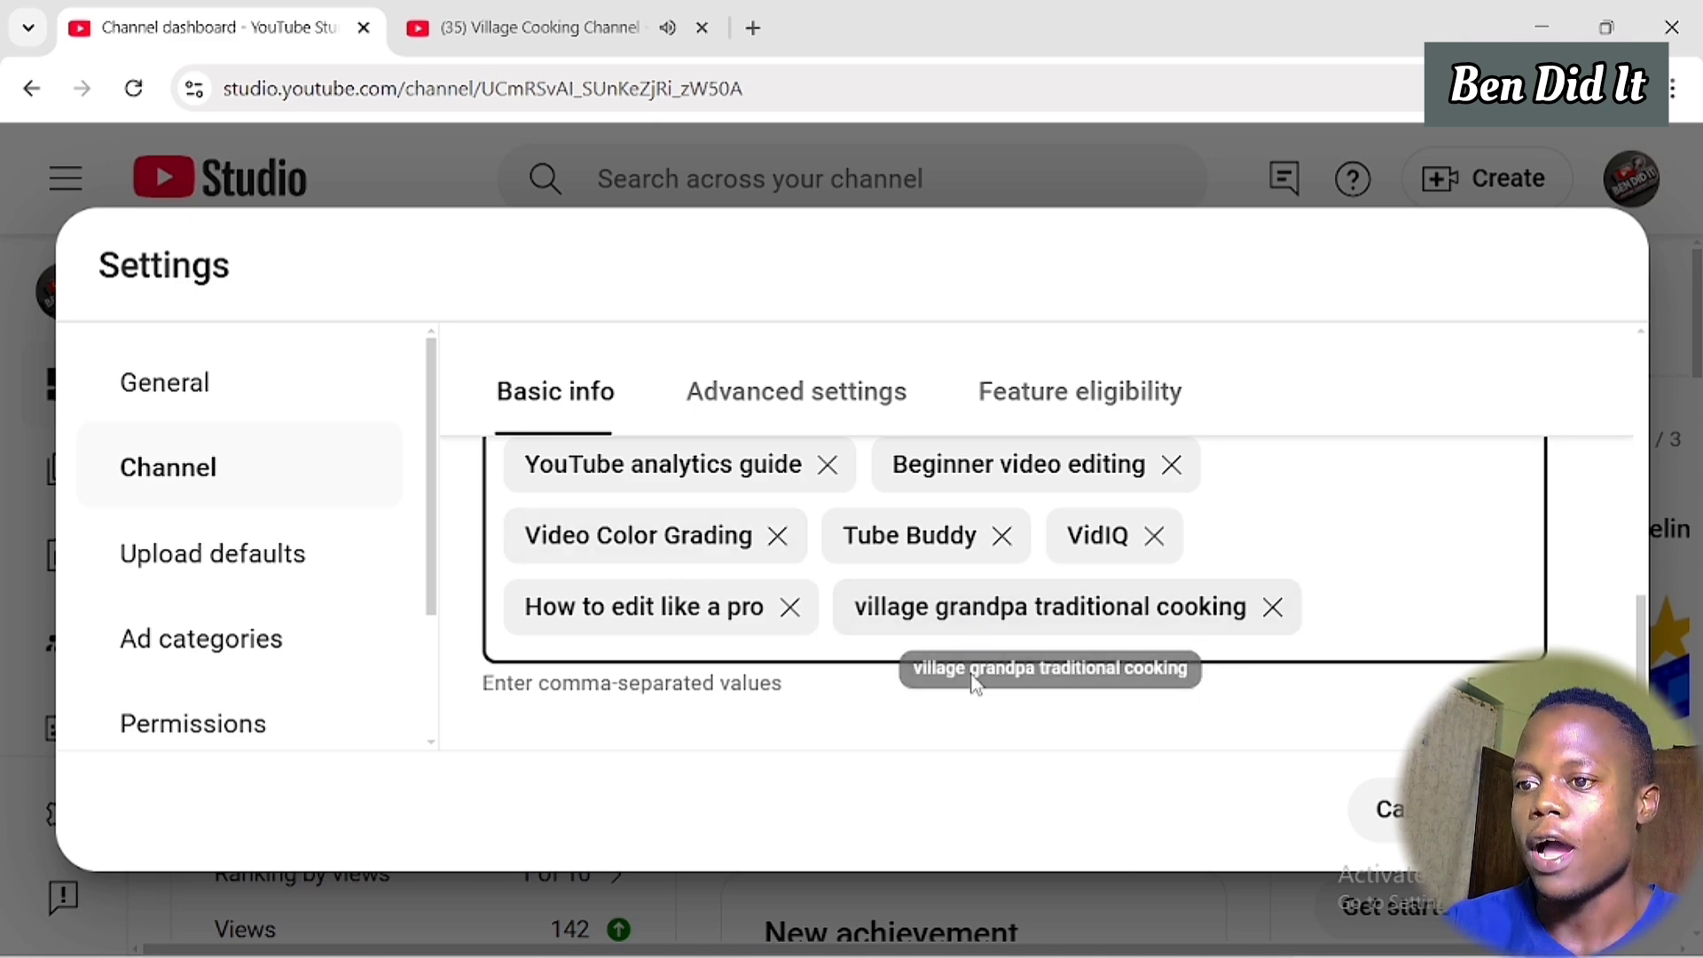
{"action": "left_click", "coordinate": [1109, 735]}
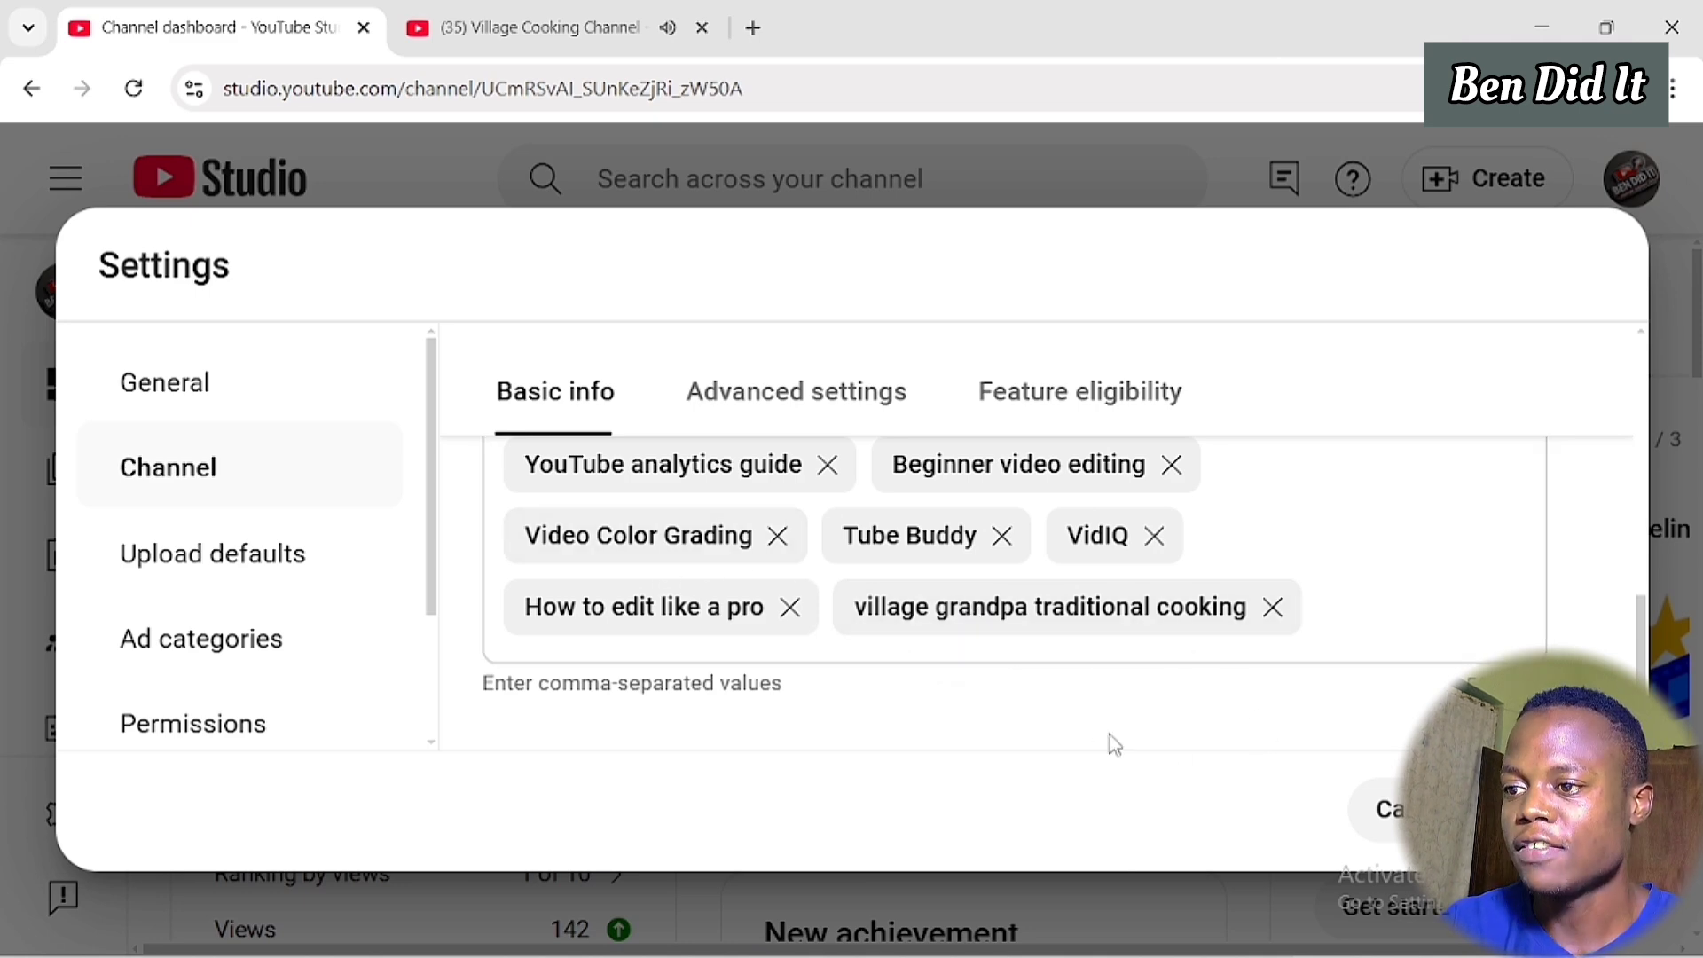
Step: Cancel the Settings dialog and confirm discarding the unsaved keyword changes
{"action": "left_click", "coordinate": [1377, 809]}
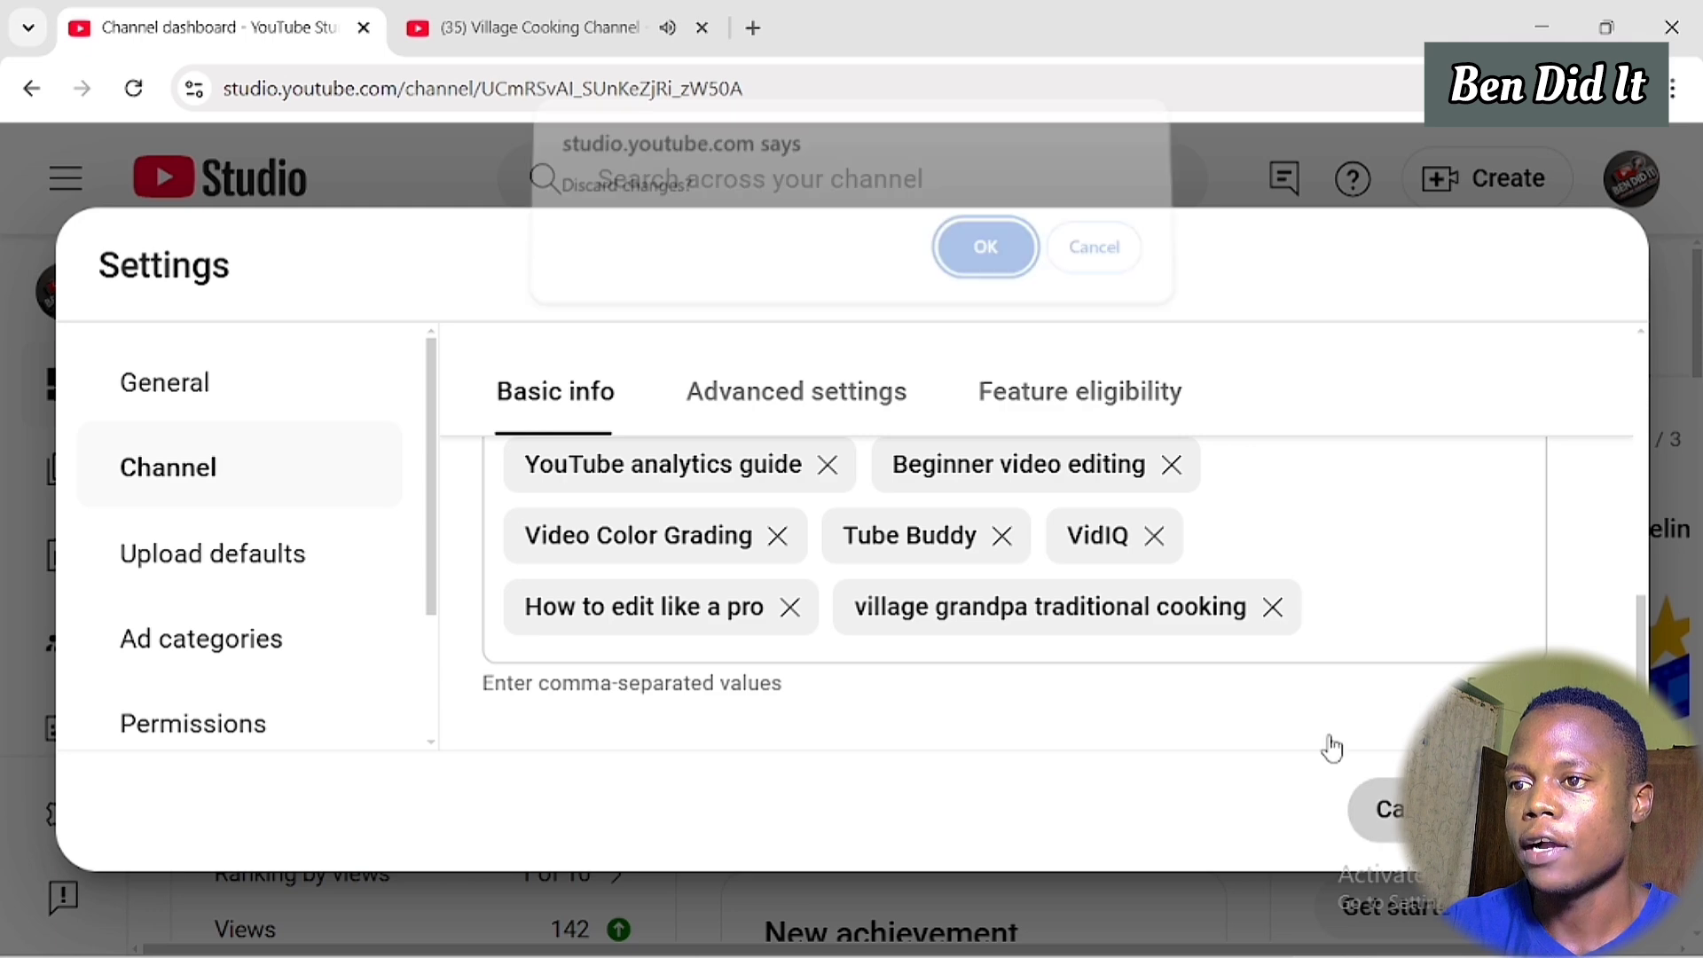
{"action": "left_click", "coordinate": [985, 266]}
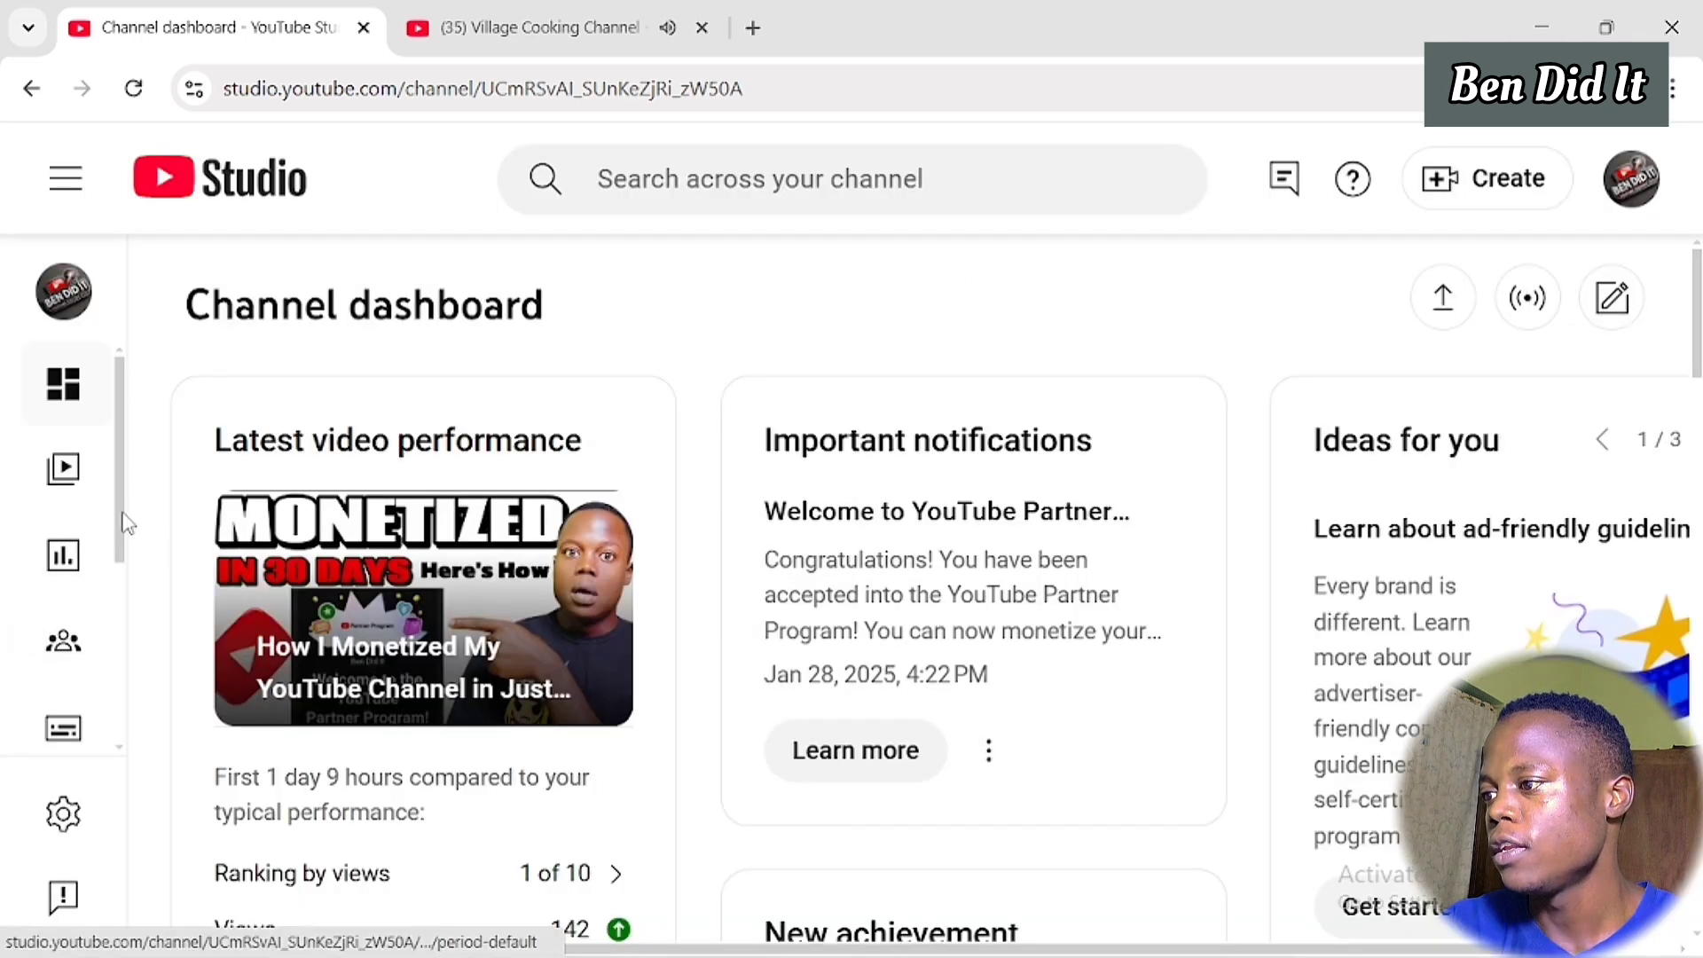
{"action": "scroll", "coordinate": [137, 603], "scroll_direction": "down", "scroll_amount": 3}
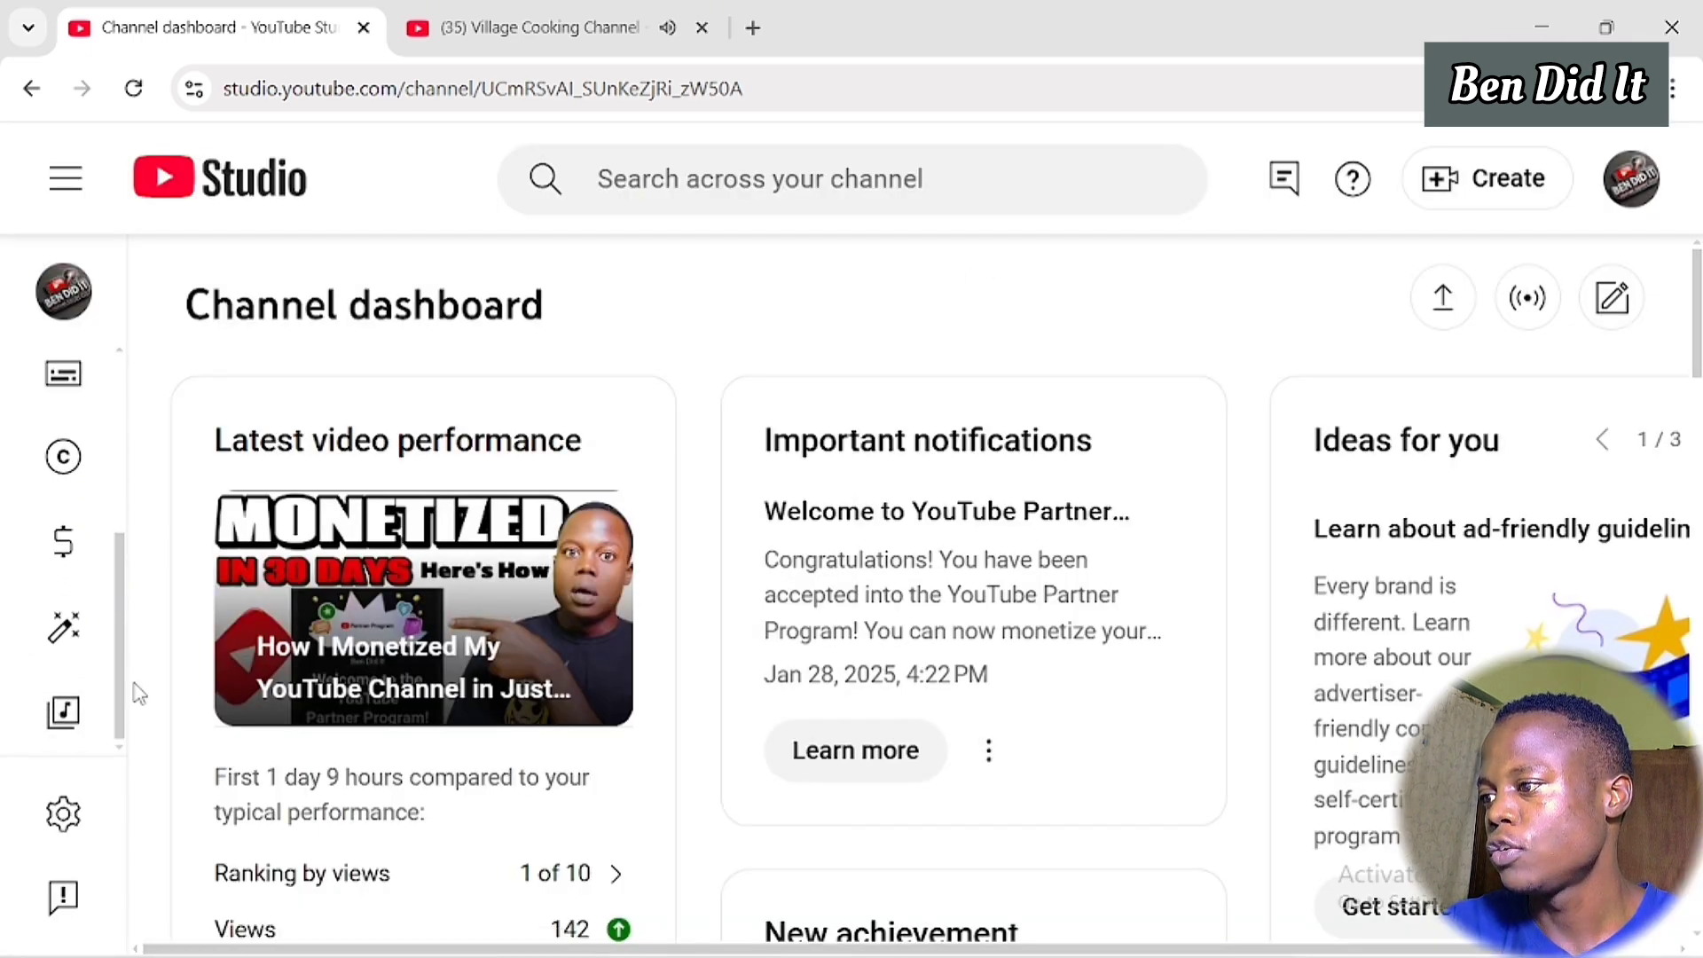
Step: Go to the Customization profile page and scroll to the channel Description
{"action": "left_click", "coordinate": [35, 612]}
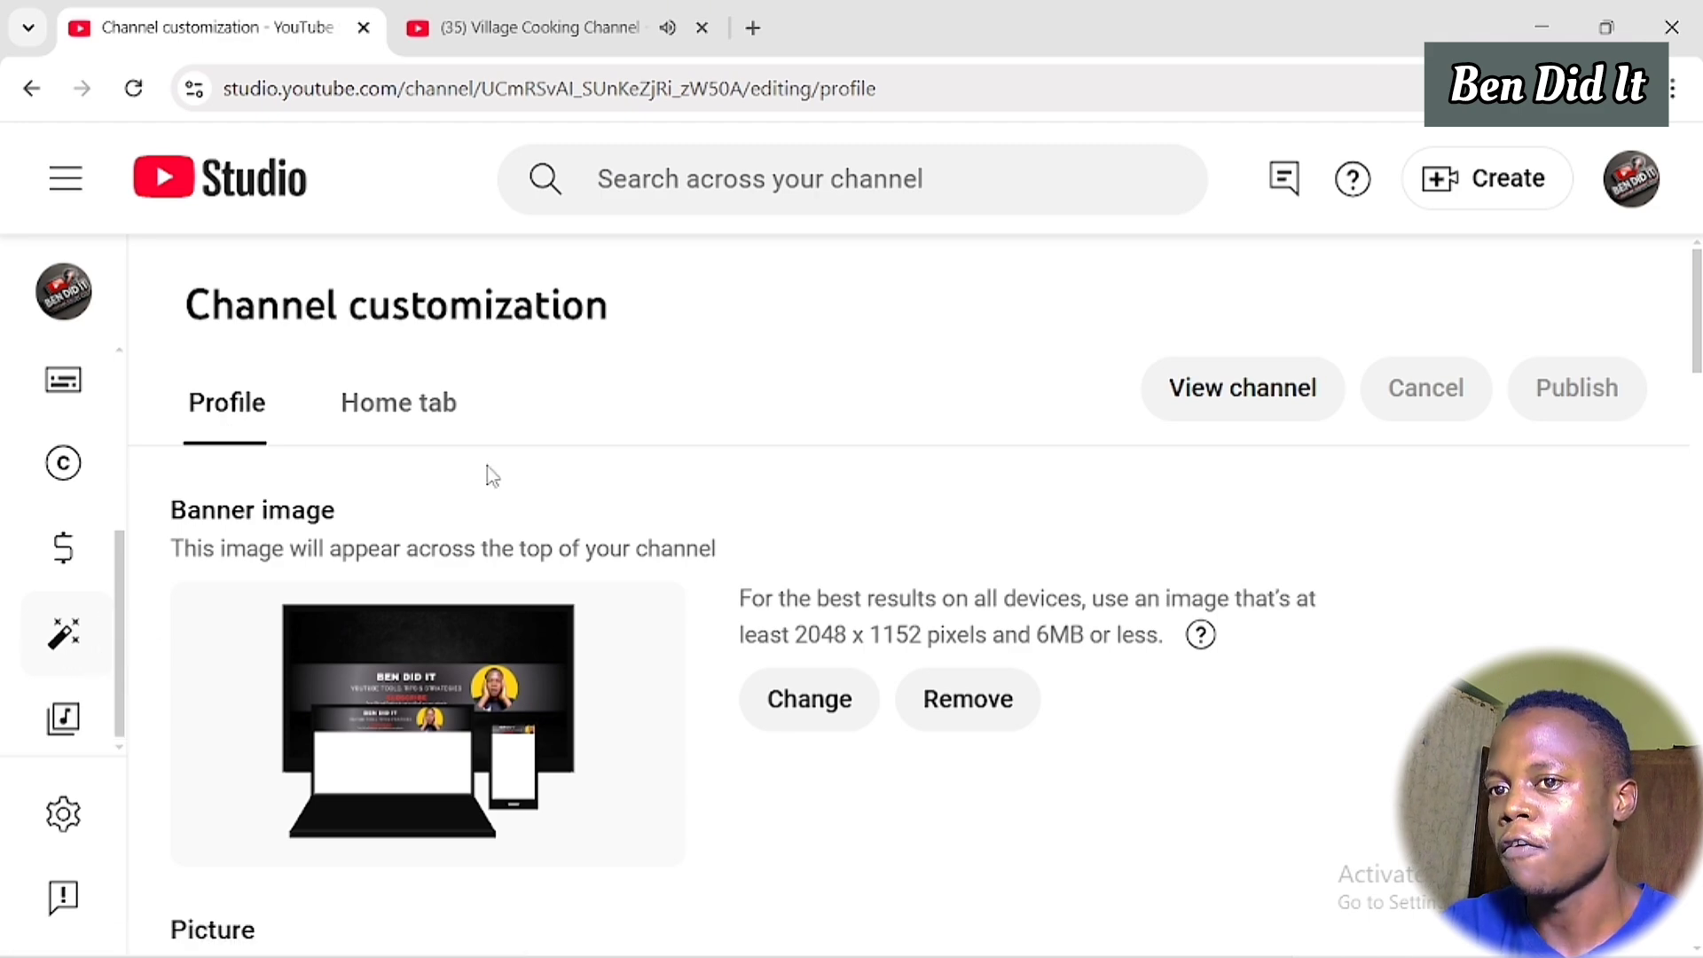
{"action": "left_click_drag", "start_coordinate": [1694, 315], "coordinate": [1680, 572]}
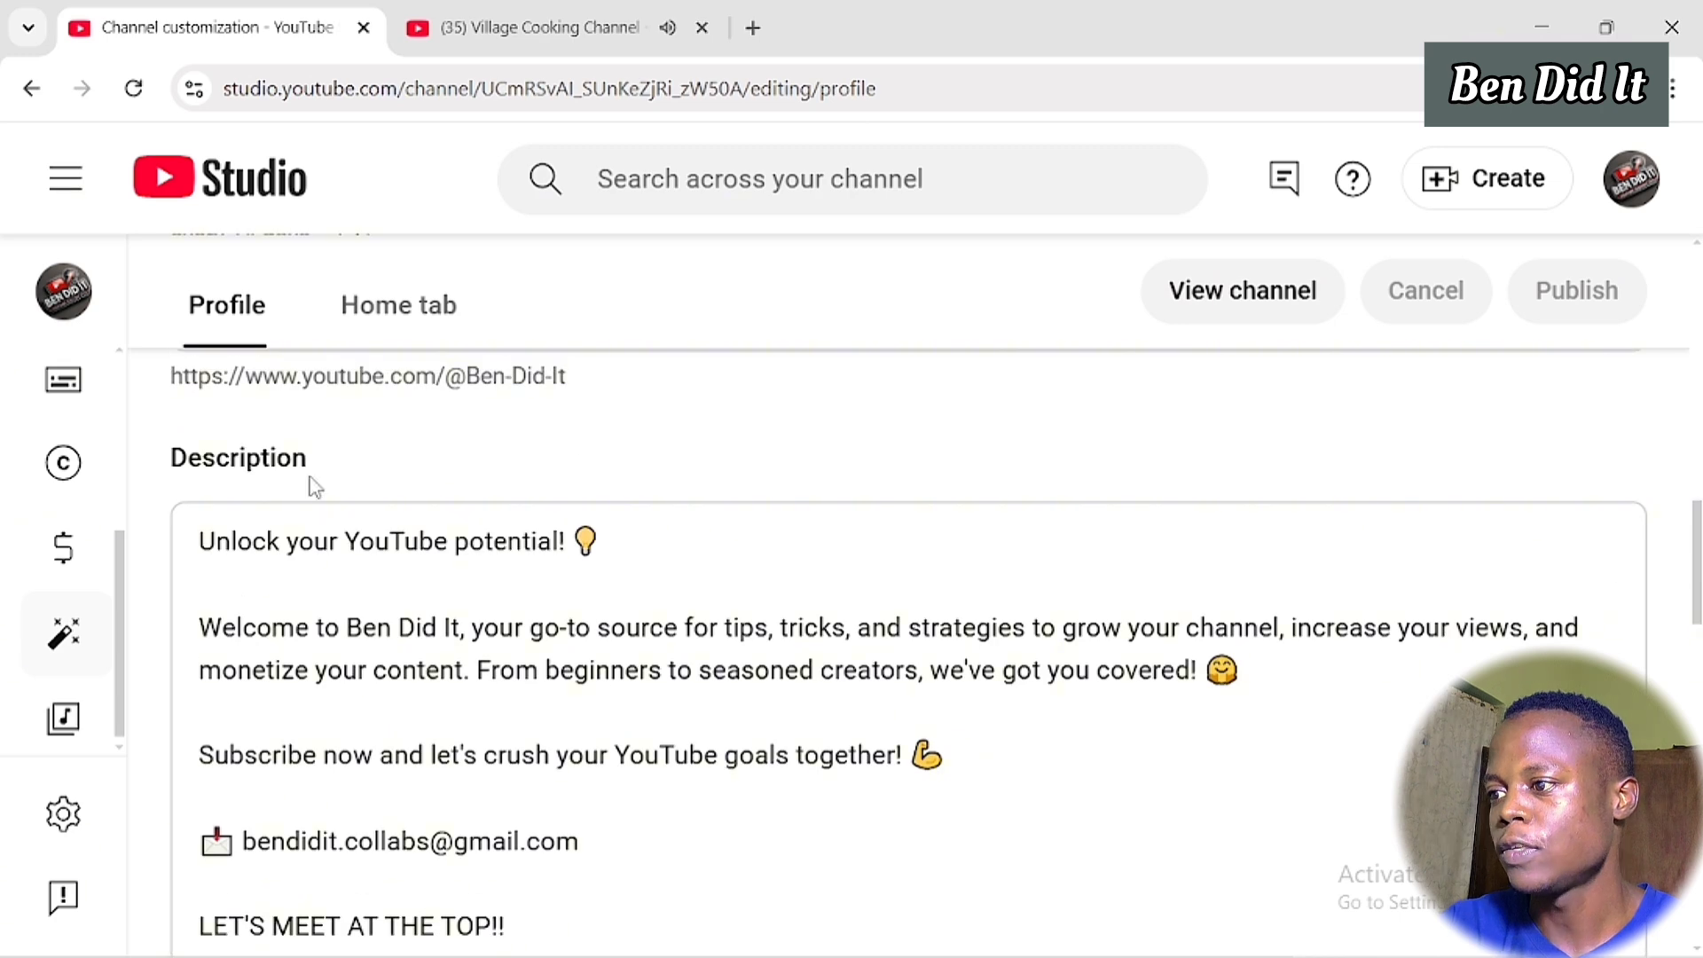
{"action": "scroll", "coordinate": [570, 632], "scroll_direction": "down", "scroll_amount": 1}
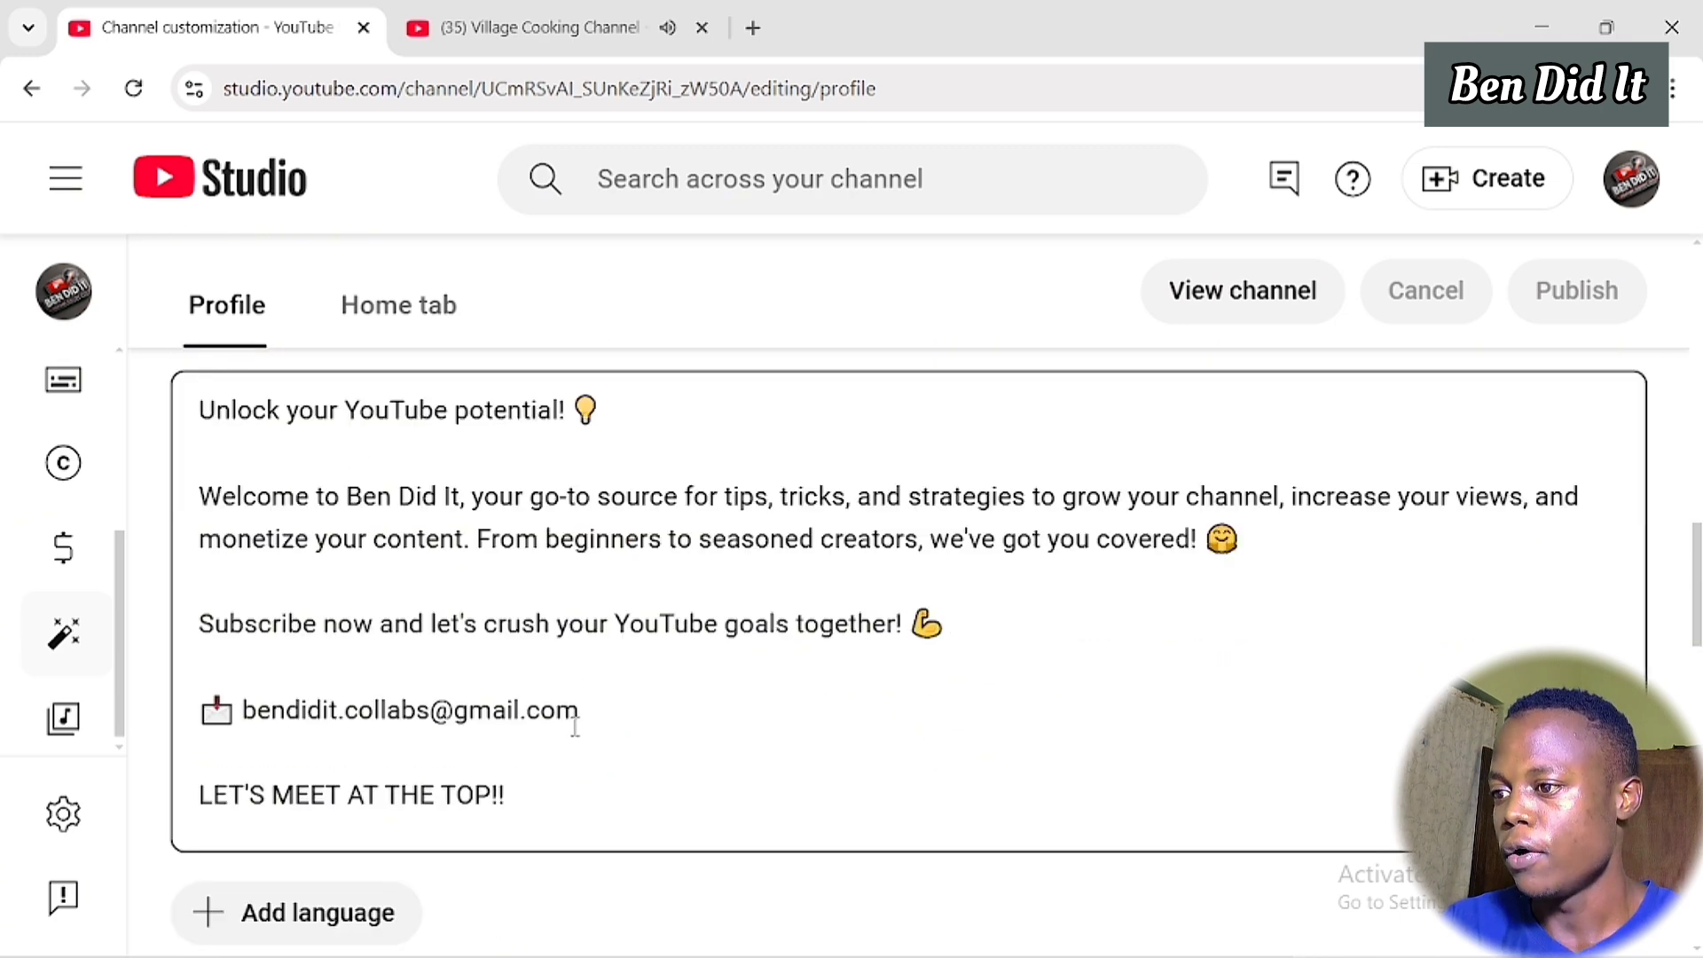